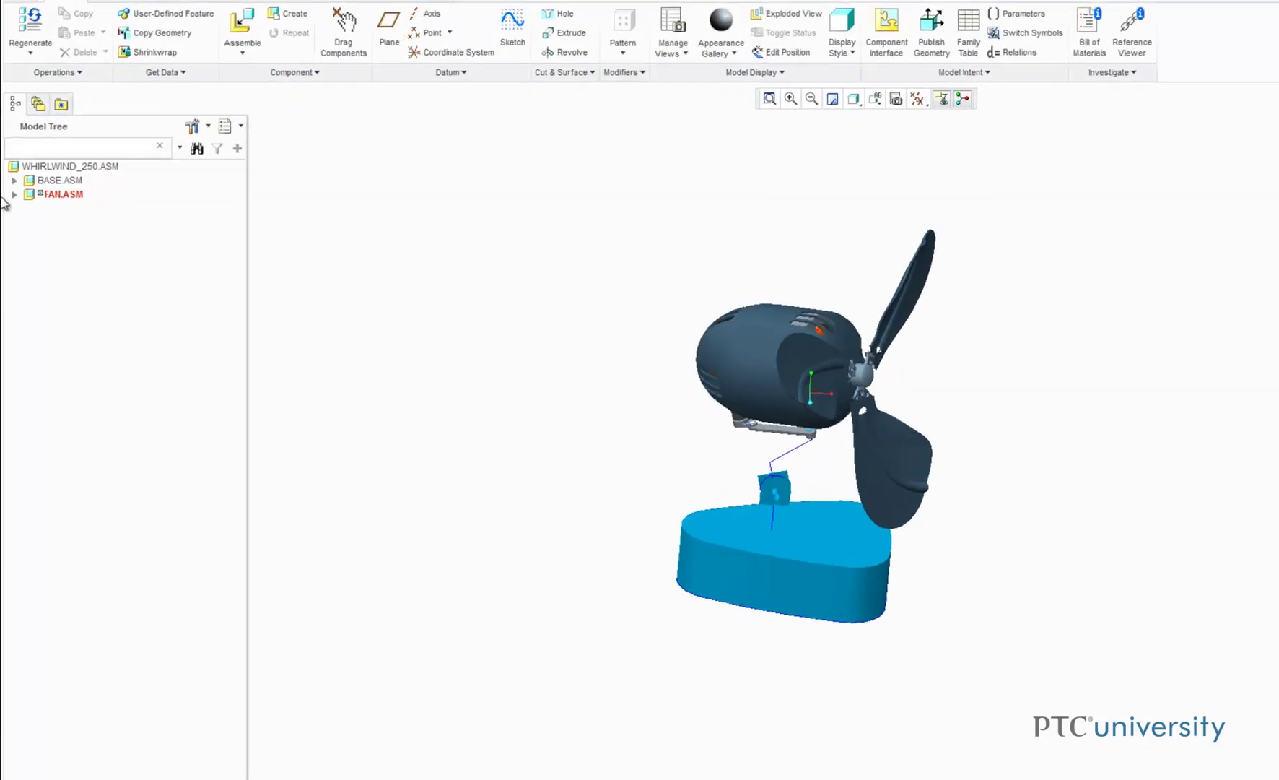
Open the Reference Viewer for BASE.PRT in BASE.ASM and expand the references from its parent BASE_SKEL.PRT
click(14, 175)
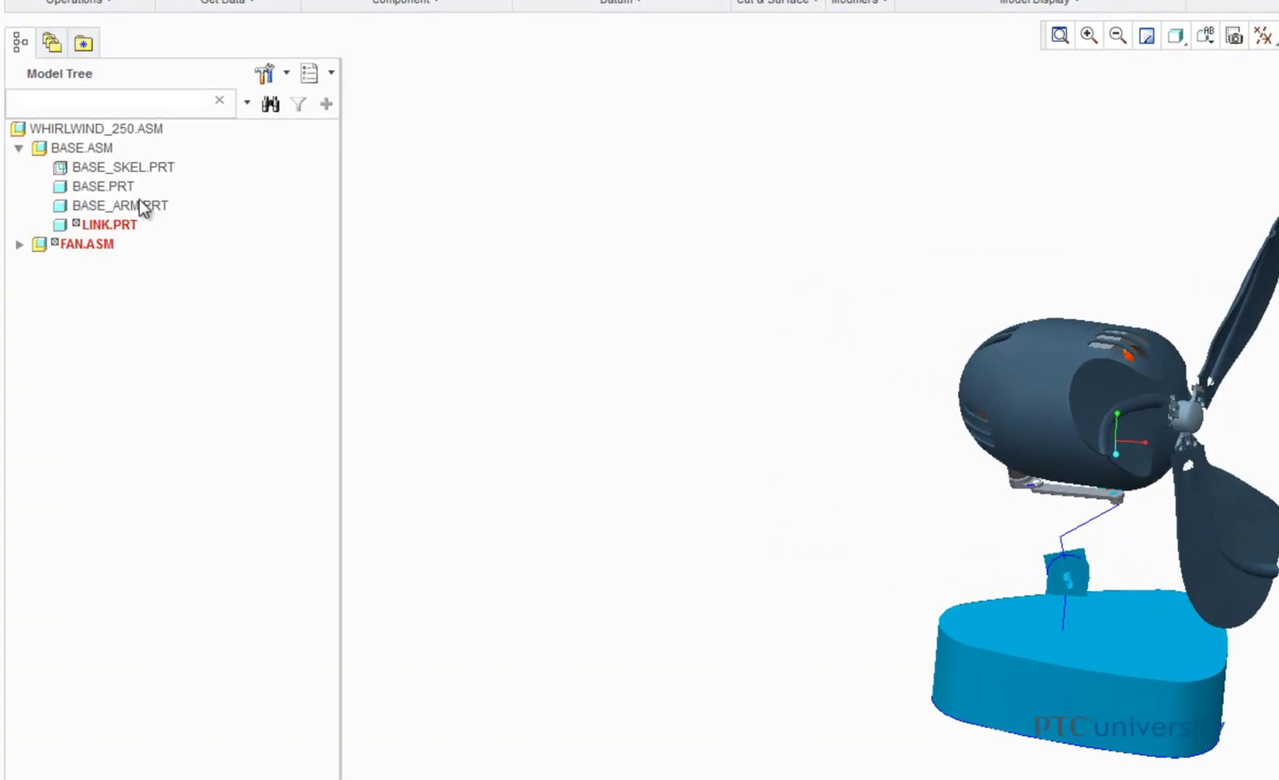
right_click(95, 190)
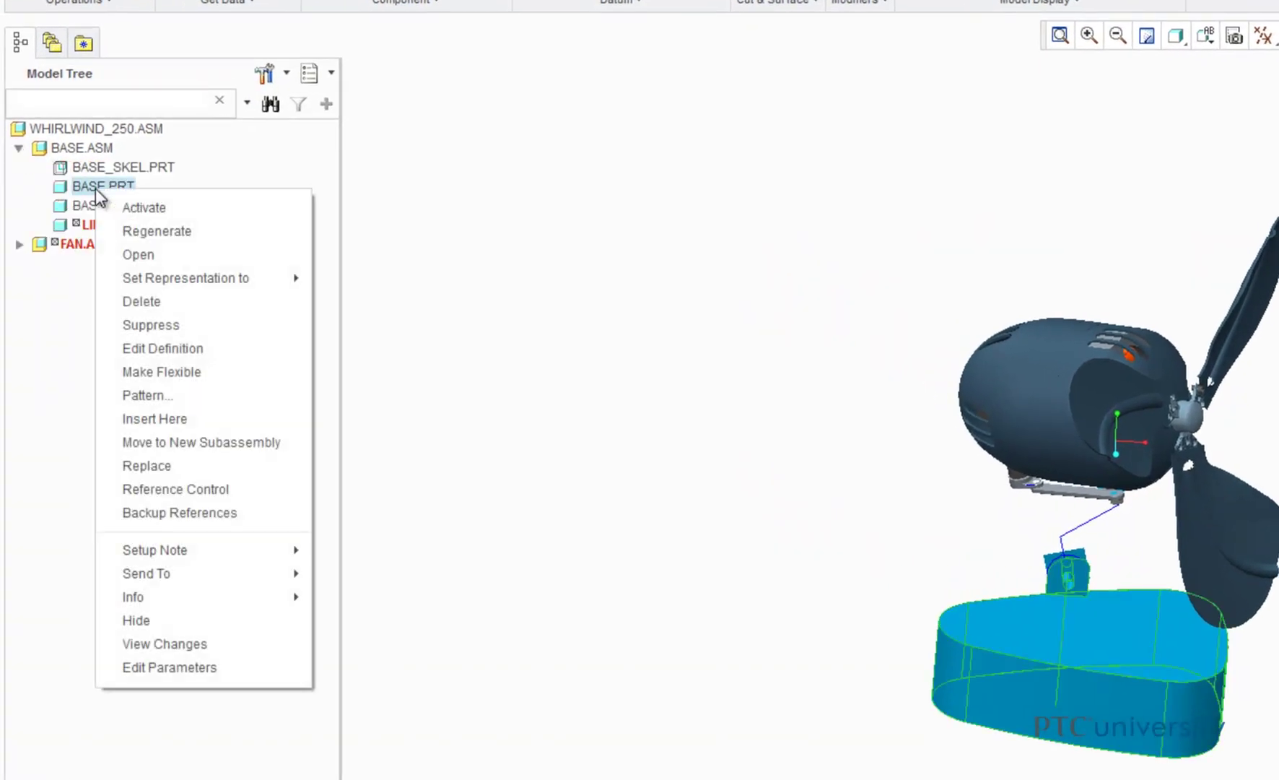
mouse_move(222, 594)
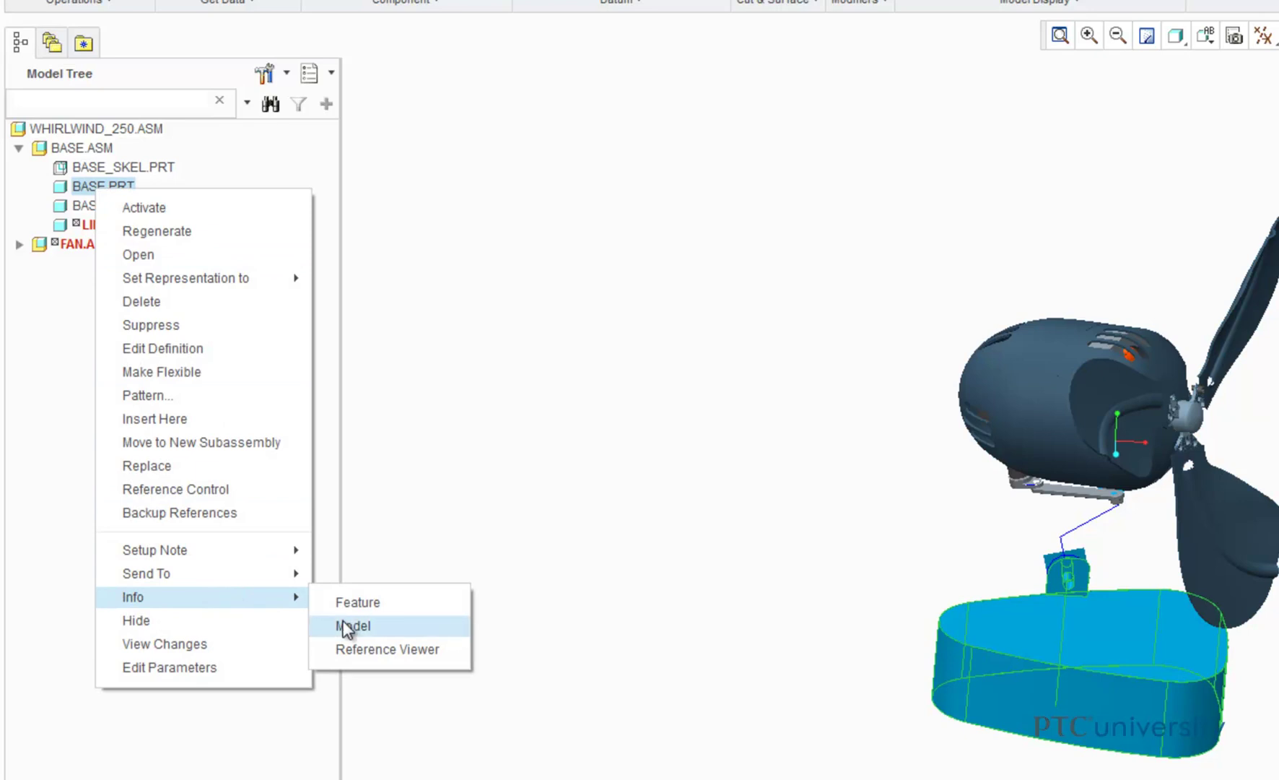
click(387, 649)
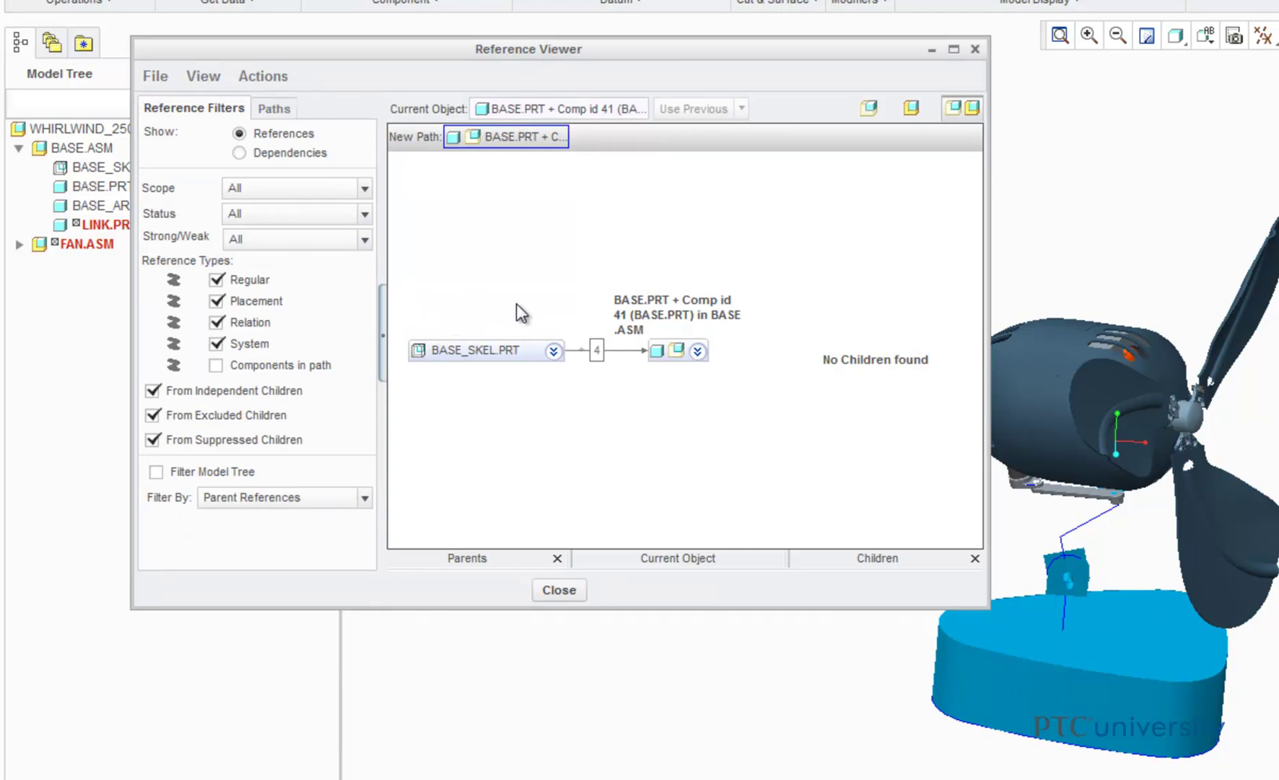
click(553, 351)
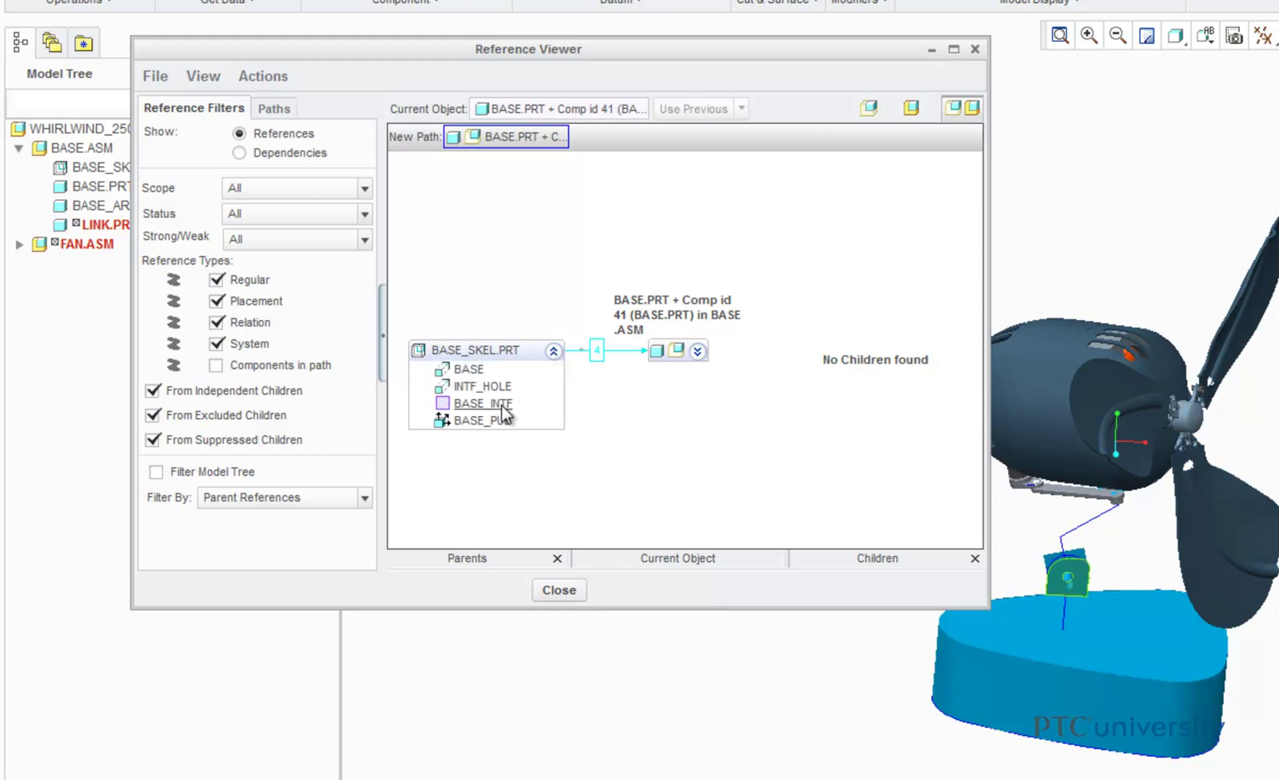
Trace a reference path upstream by making BASE_PUB, BASE and BASE_CRV the current object in succession
right_click(493, 423)
click(547, 443)
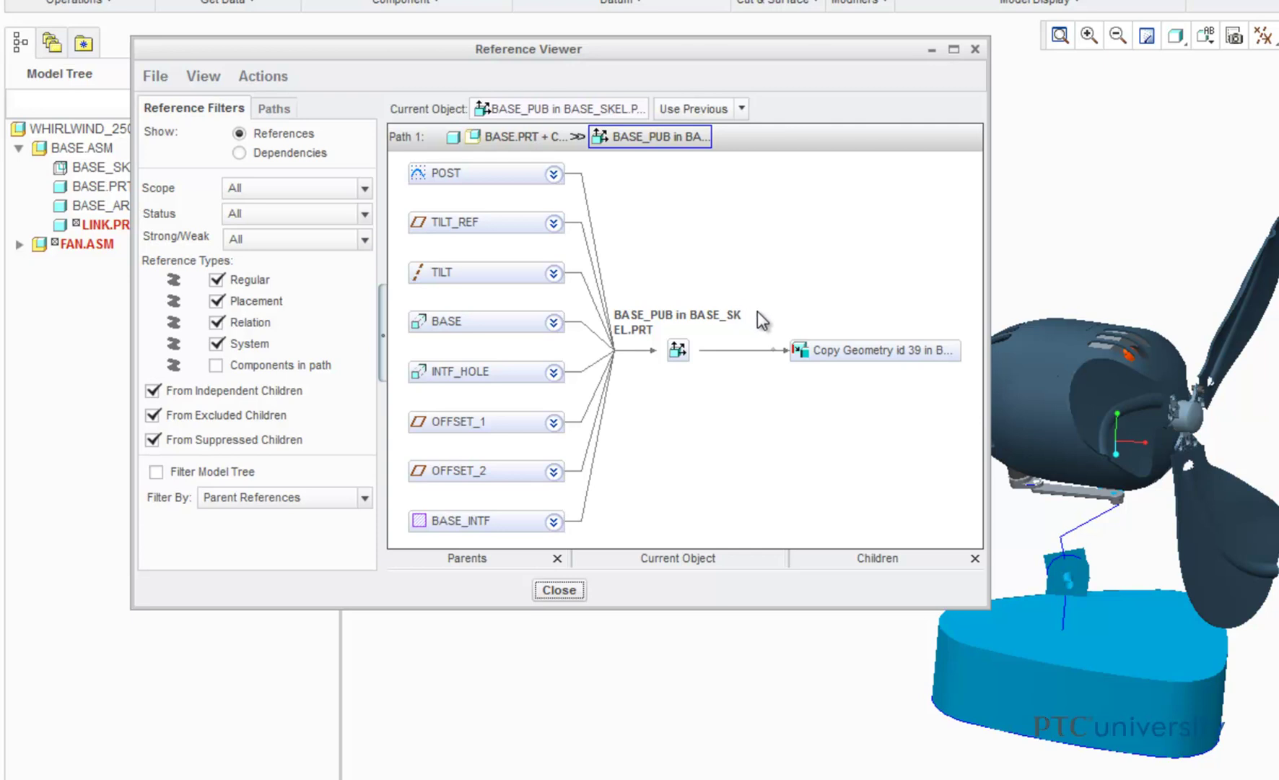
right_click(484, 325)
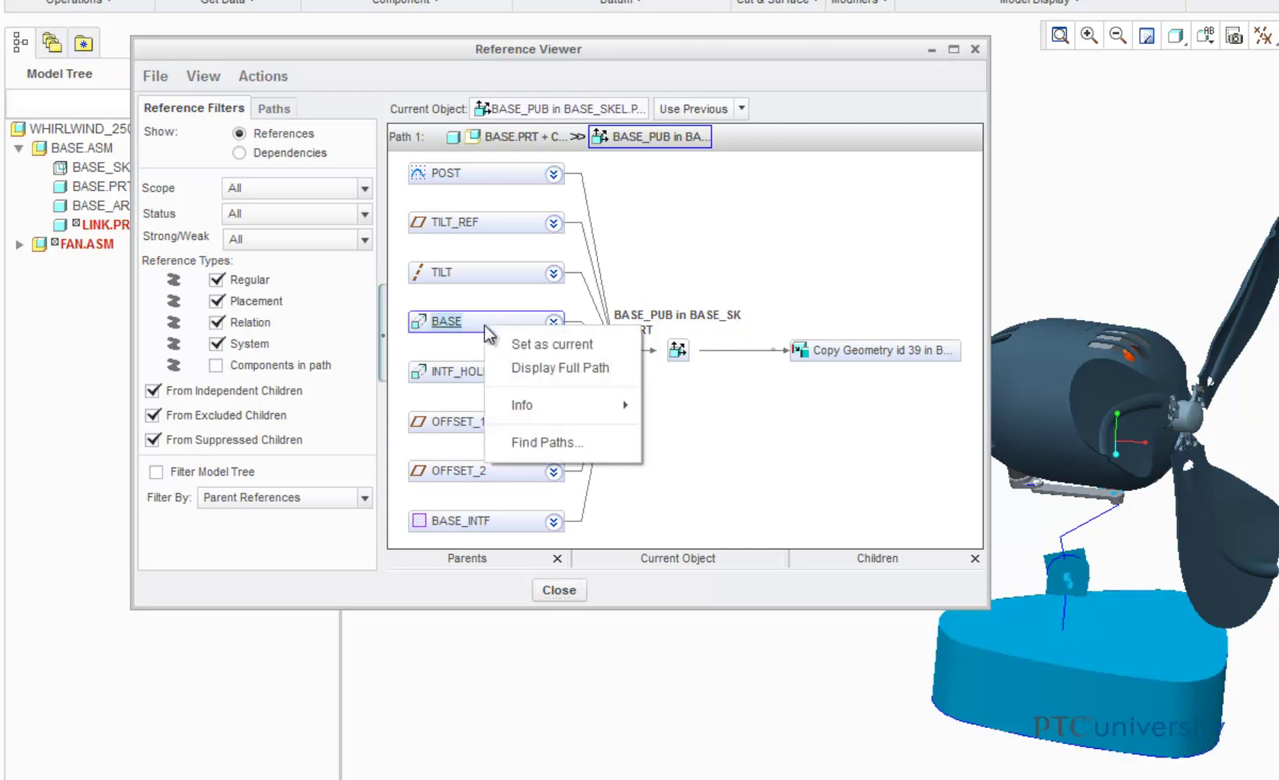
click(526, 354)
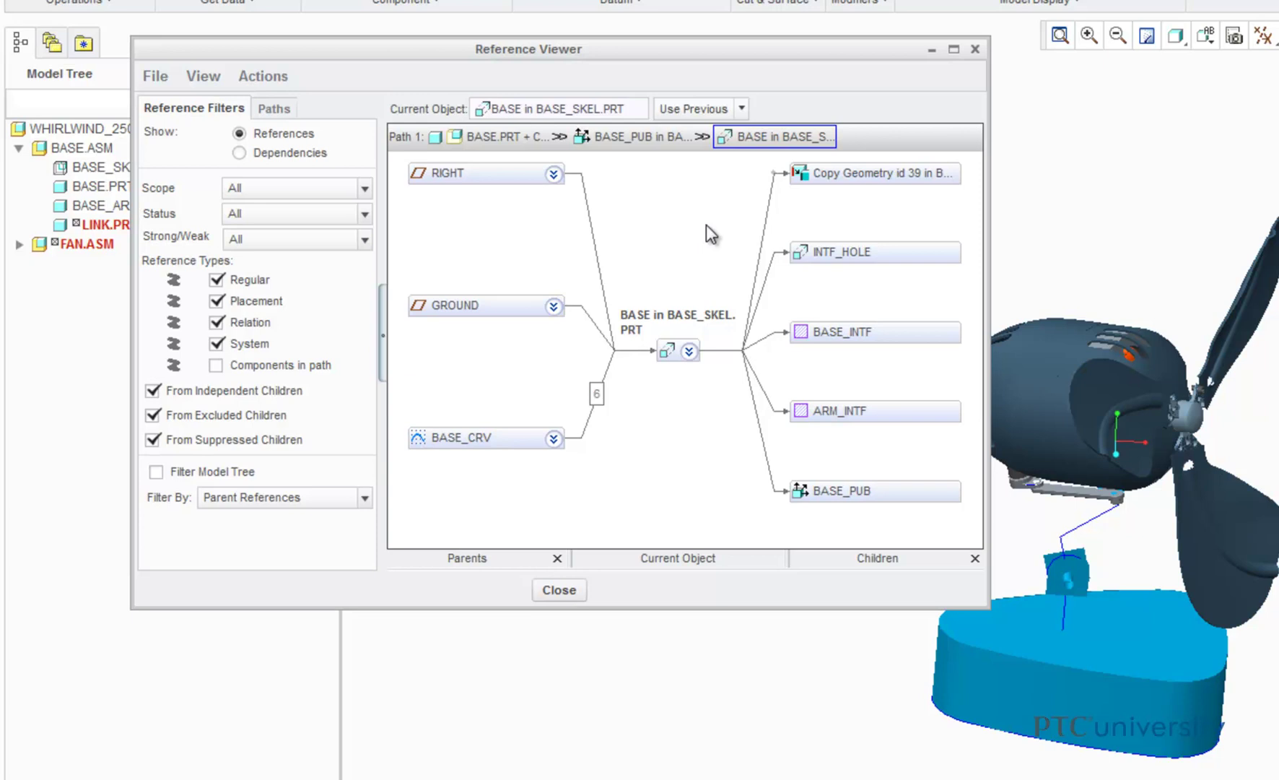
click(464, 438)
right_click(462, 440)
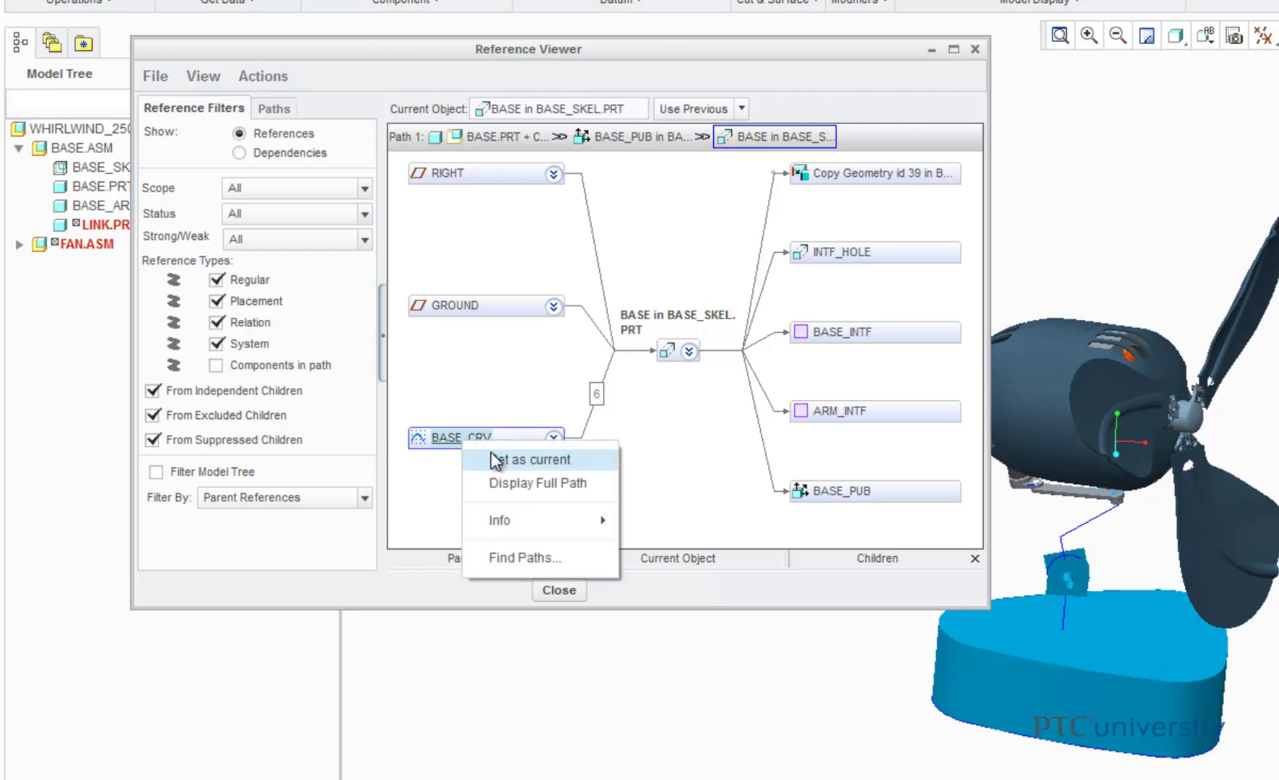
click(492, 455)
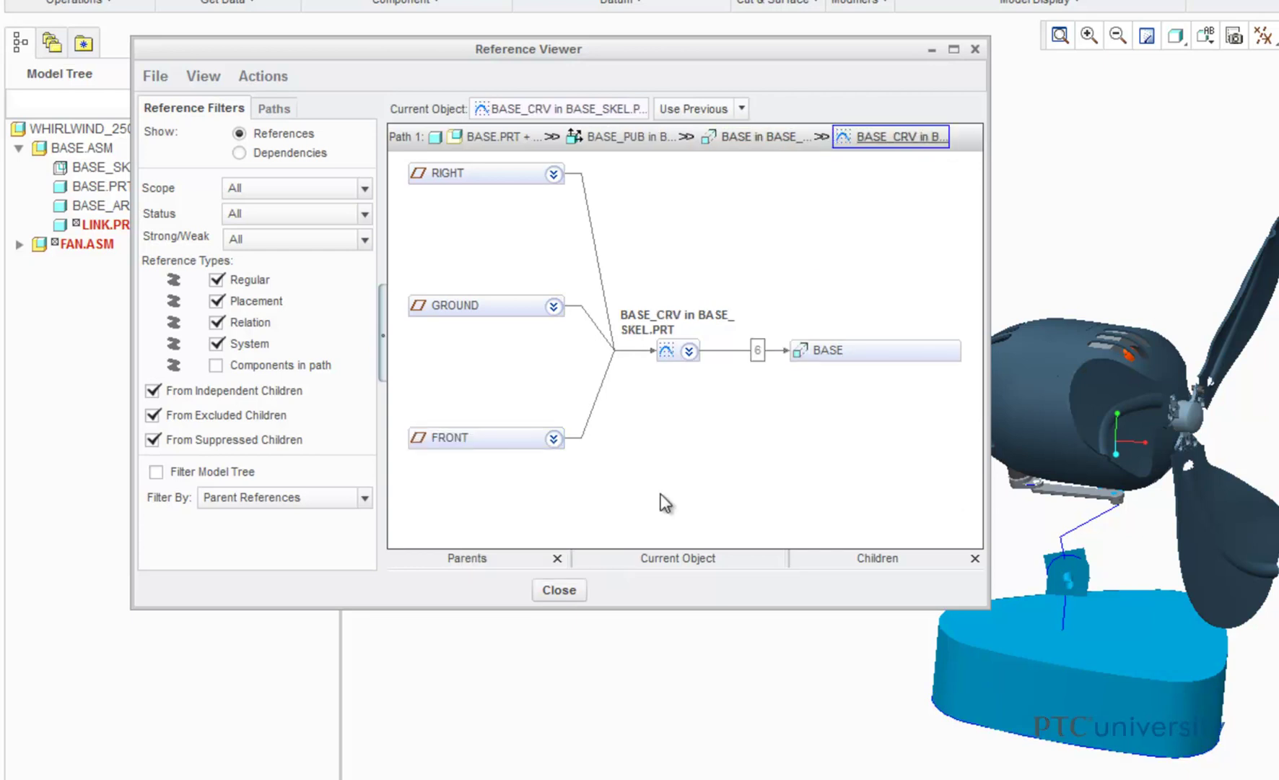
Step back along the traced path to BASE and BASE_PUB, and close the Reference Viewer
click(745, 133)
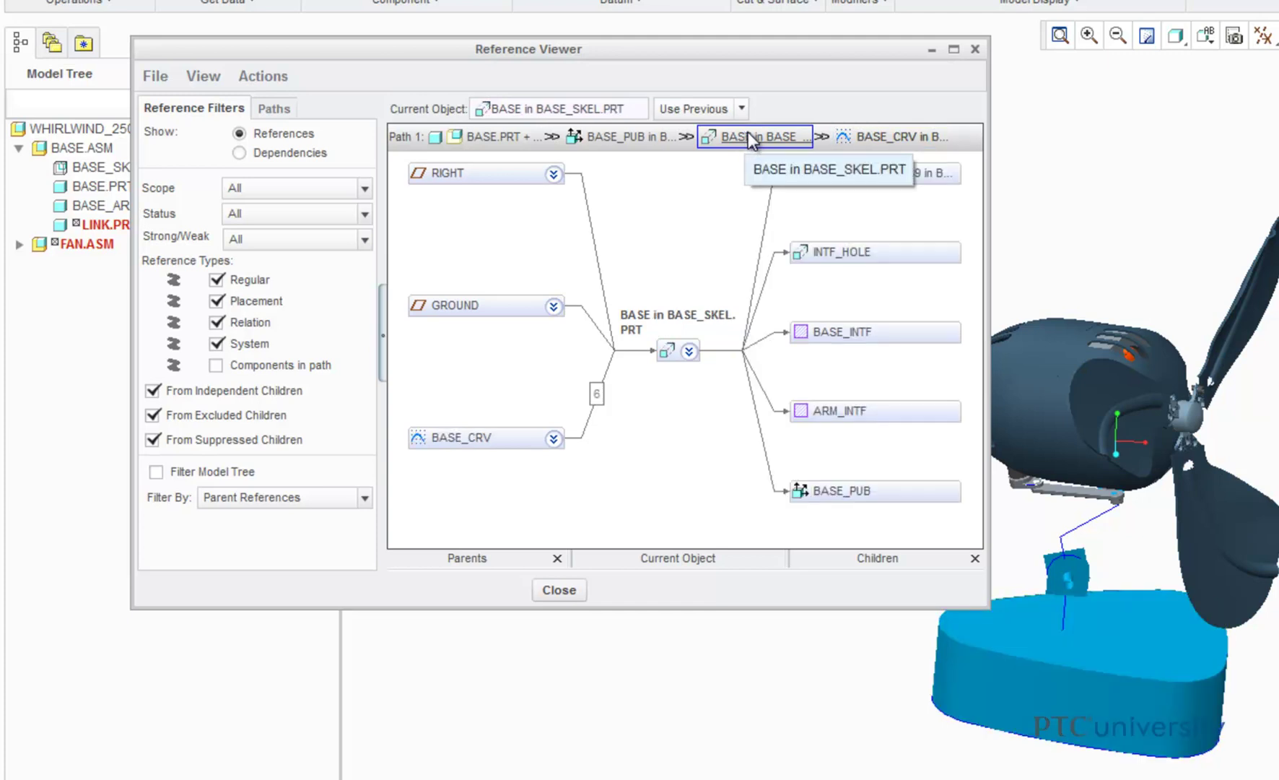
click(628, 136)
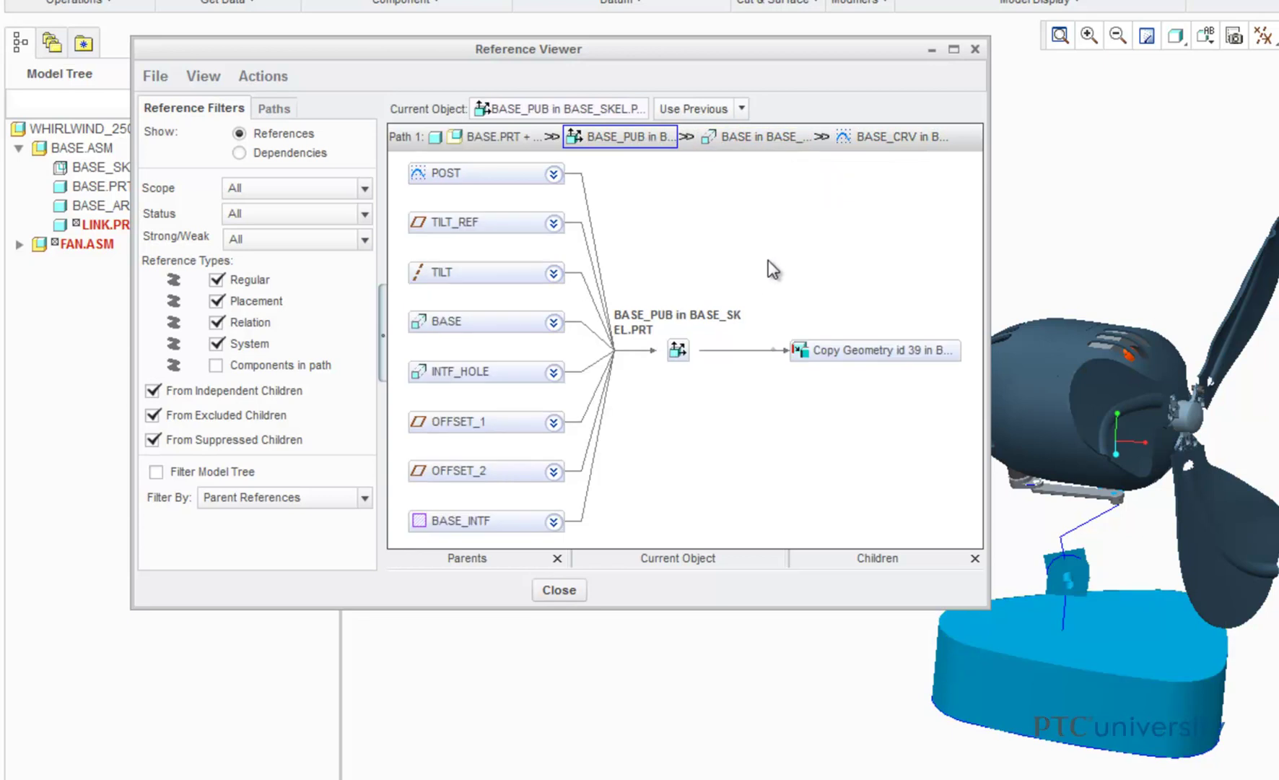
click(975, 49)
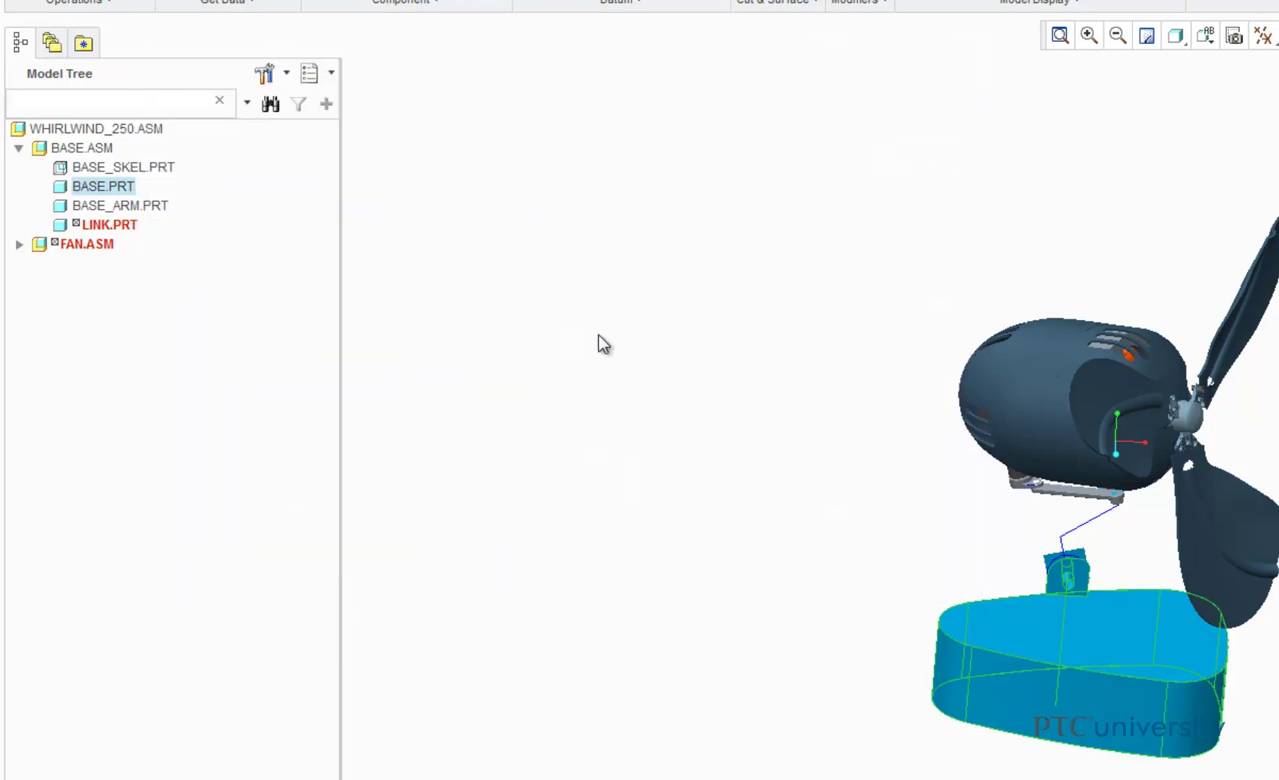
Open the Reference Viewer for DRIVETRAIN_SKEL.PRT in FAN.ASM
click(19, 245)
click(80, 244)
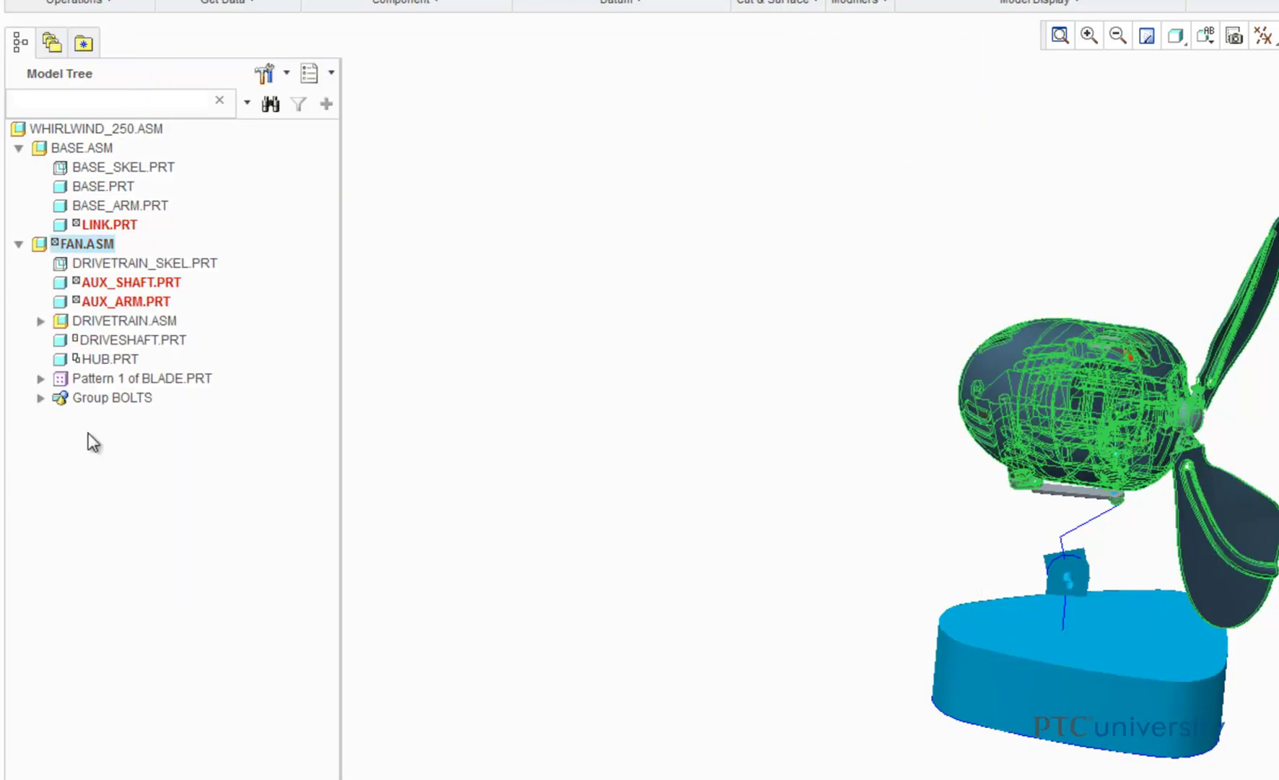
right_click(133, 265)
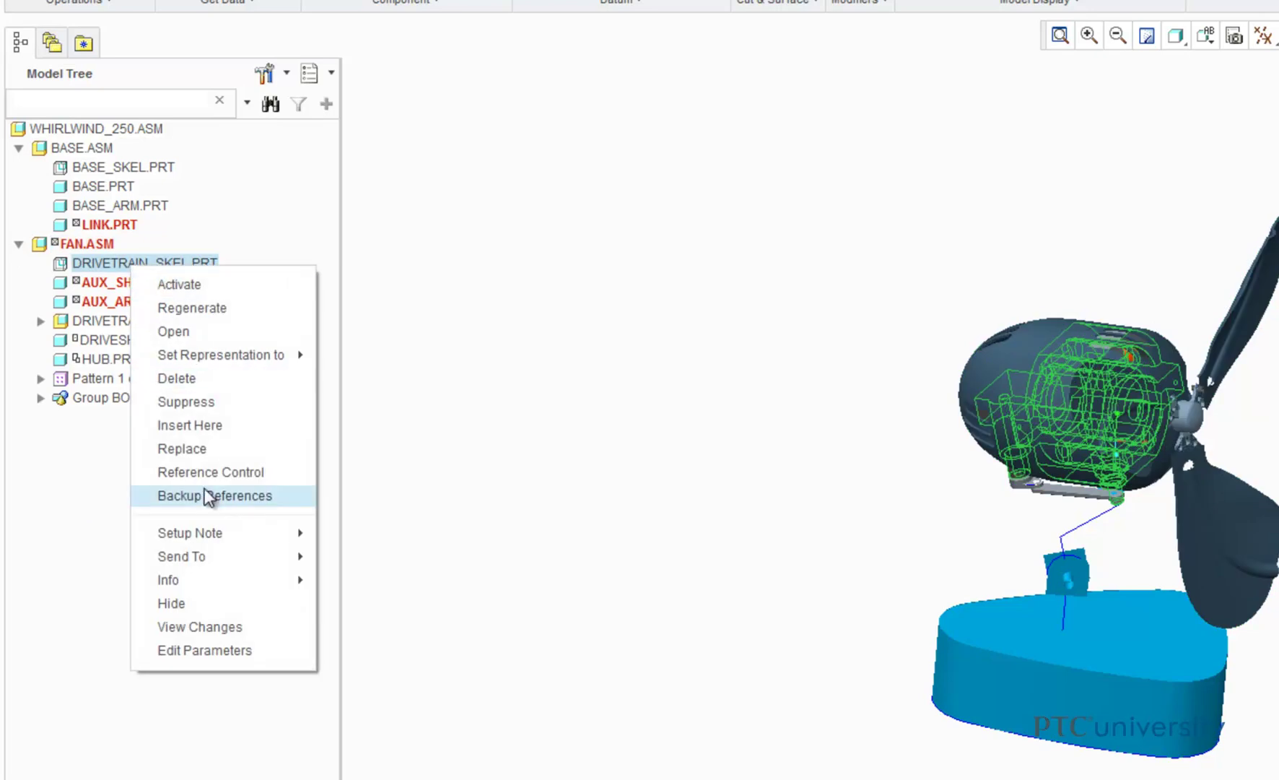
mouse_move(207, 582)
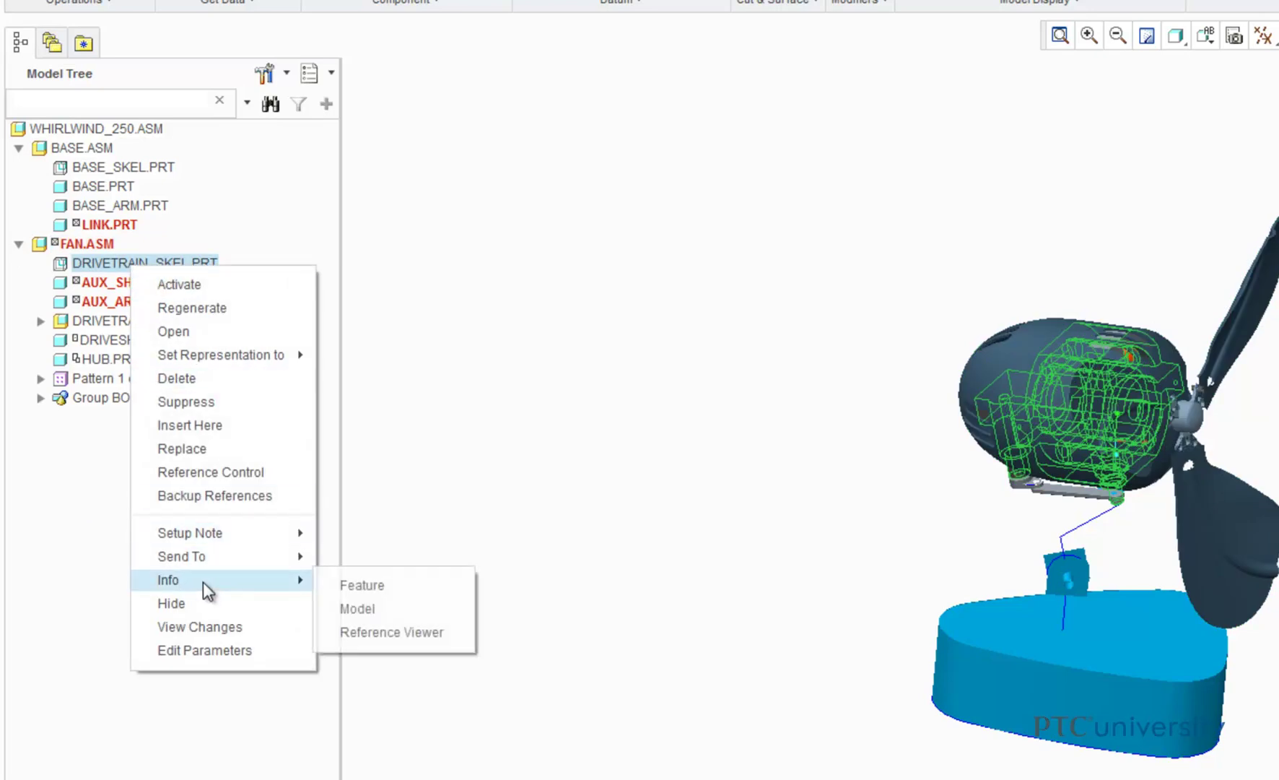
click(411, 633)
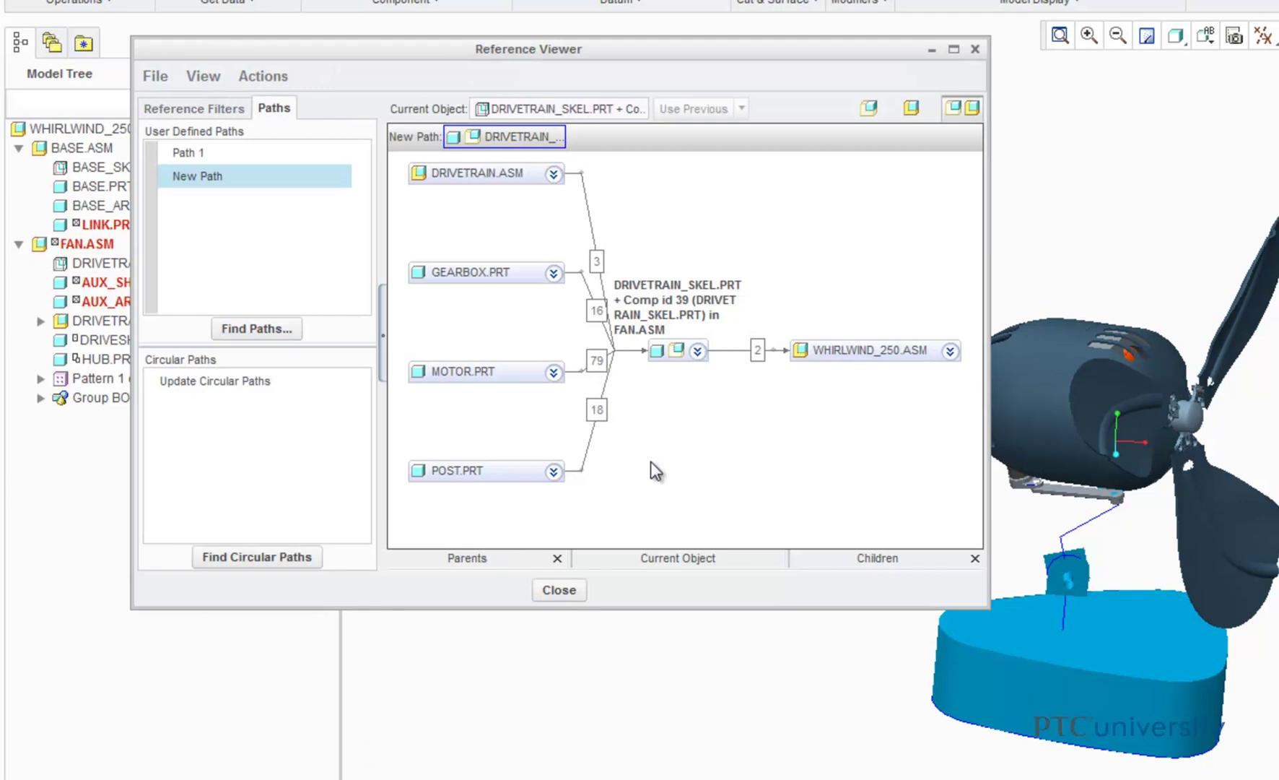
Find the reference paths from DRIVETRAIN_SKEL.PRT to MOTOR.PRT in DRIVETRAIN.ASM
click(278, 79)
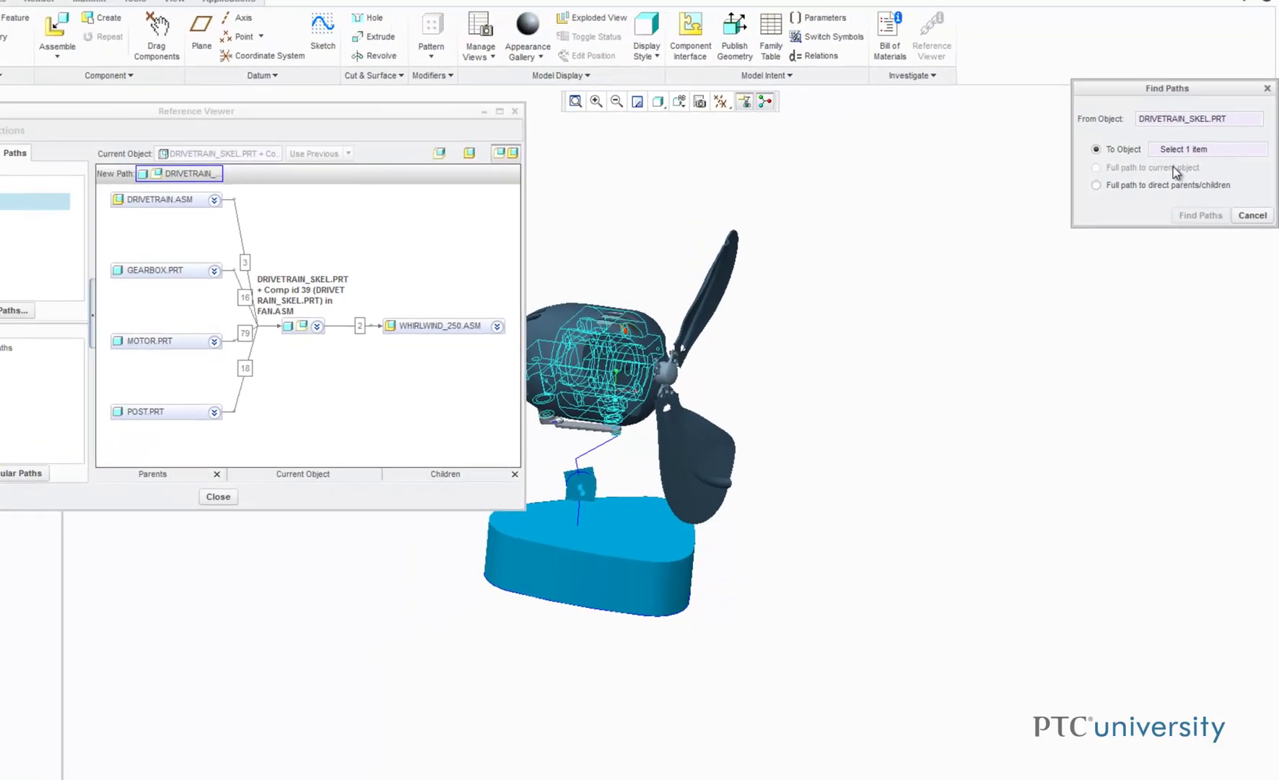
drag(243, 116, 305, 98)
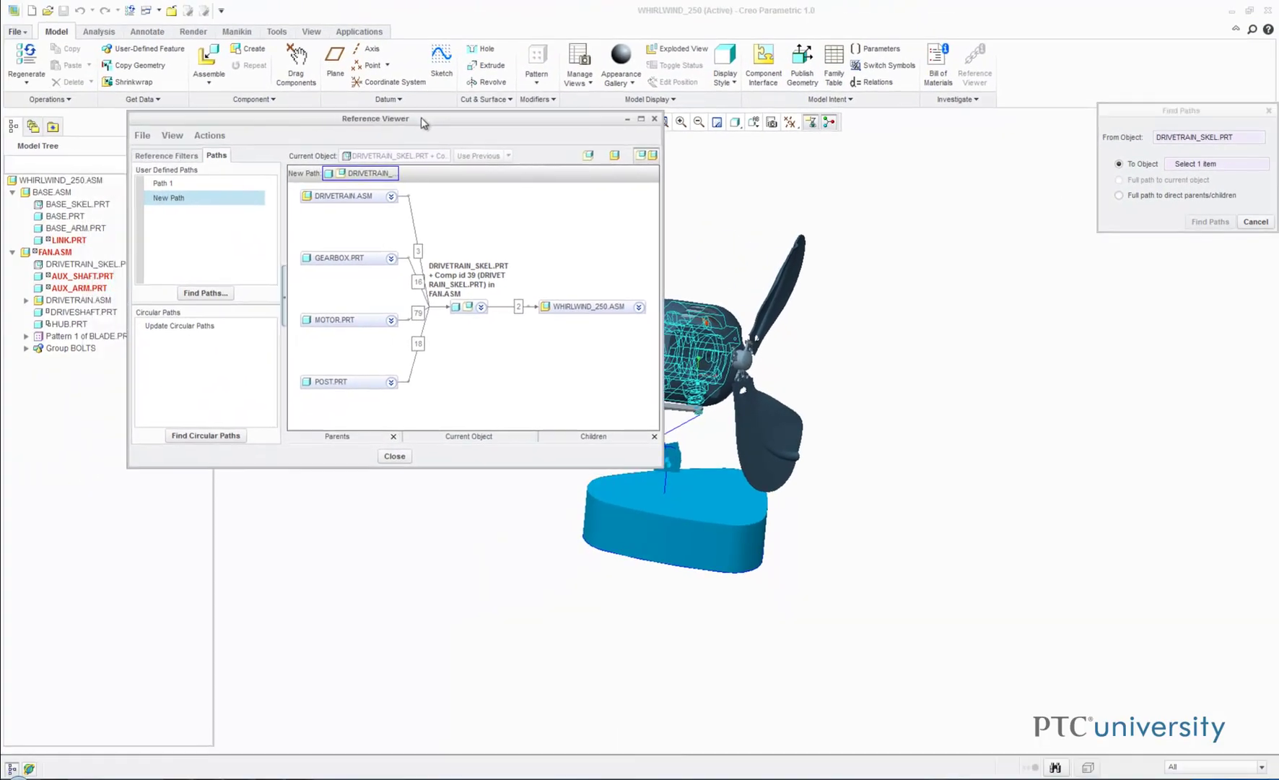
drag(426, 121, 456, 114)
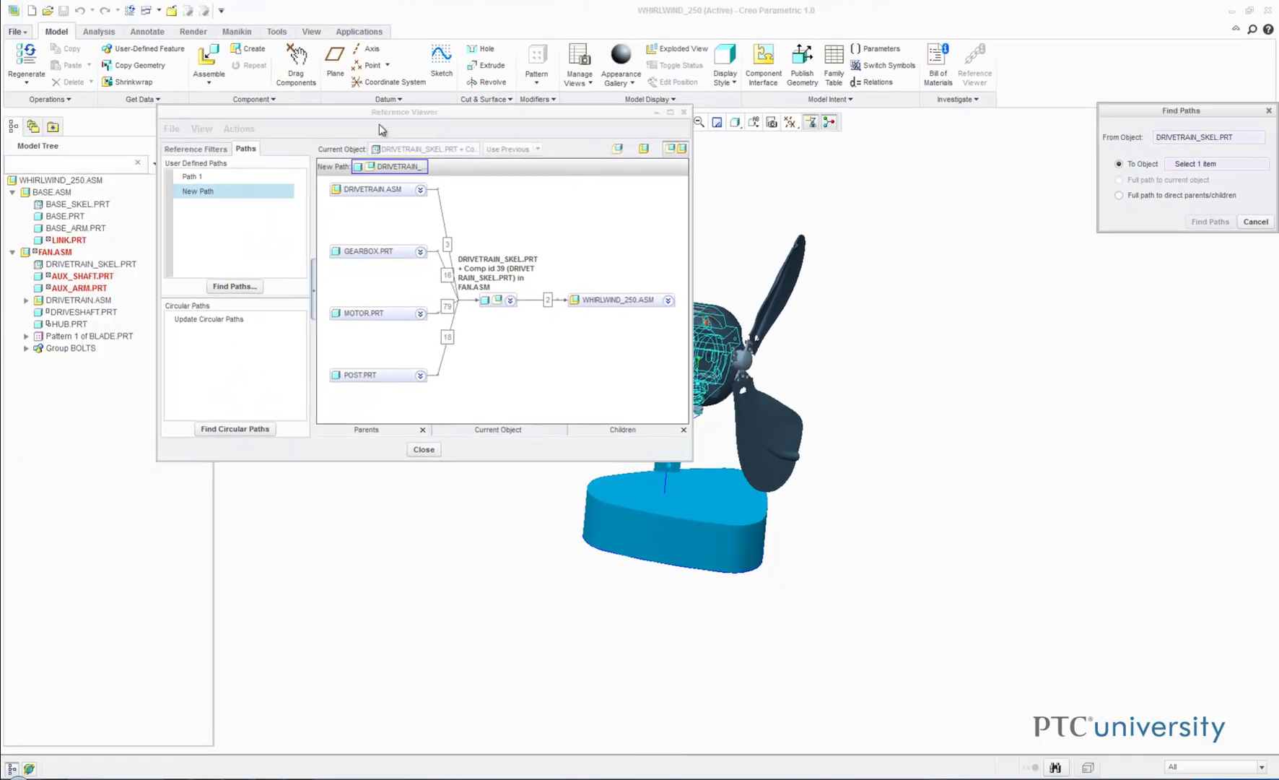
click(26, 299)
click(66, 312)
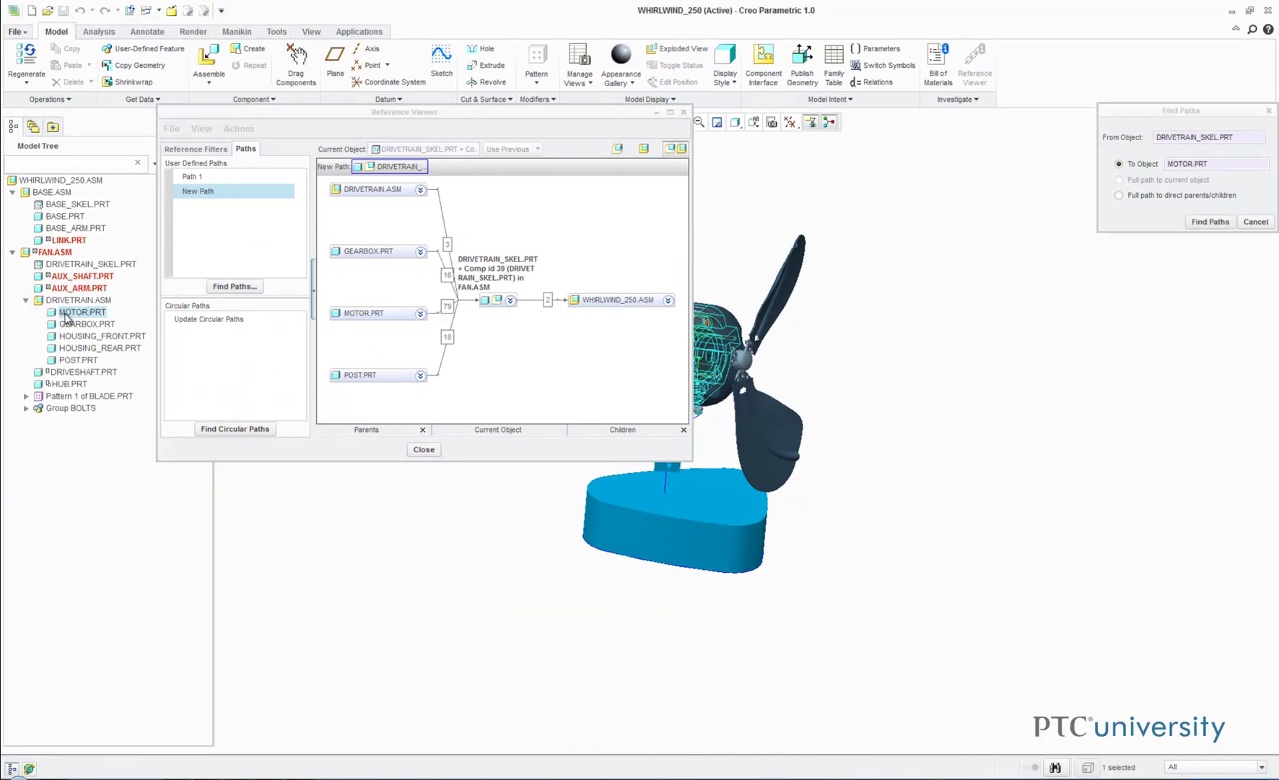
click(1208, 222)
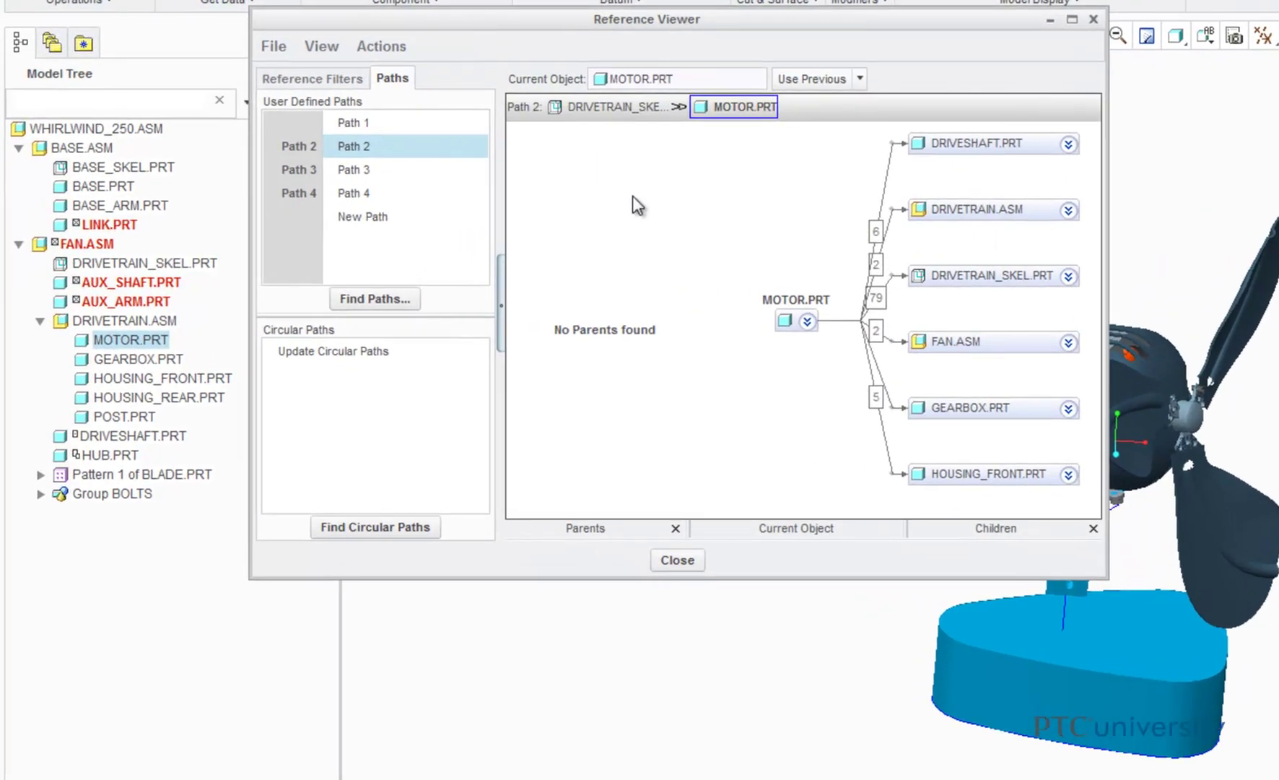
Review the user-defined reference paths Path 1 through Path 4 one after another
click(397, 127)
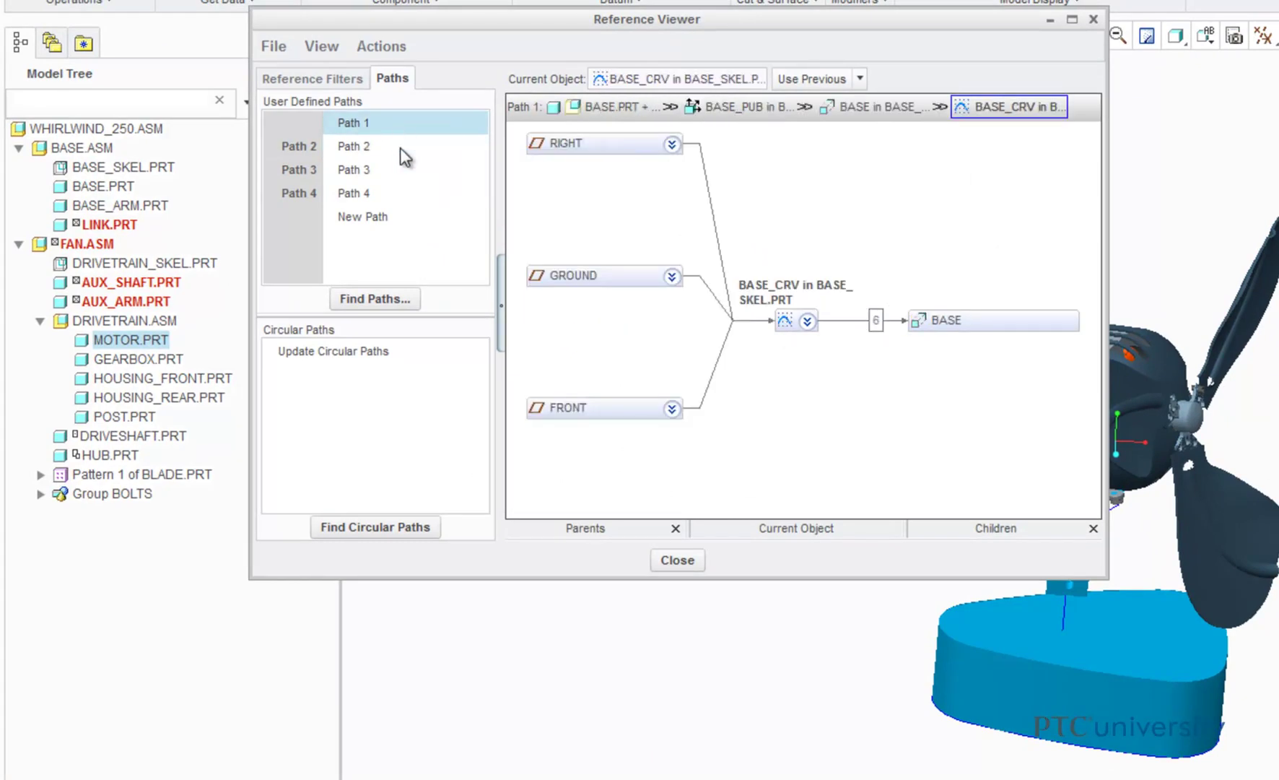
click(379, 146)
click(384, 177)
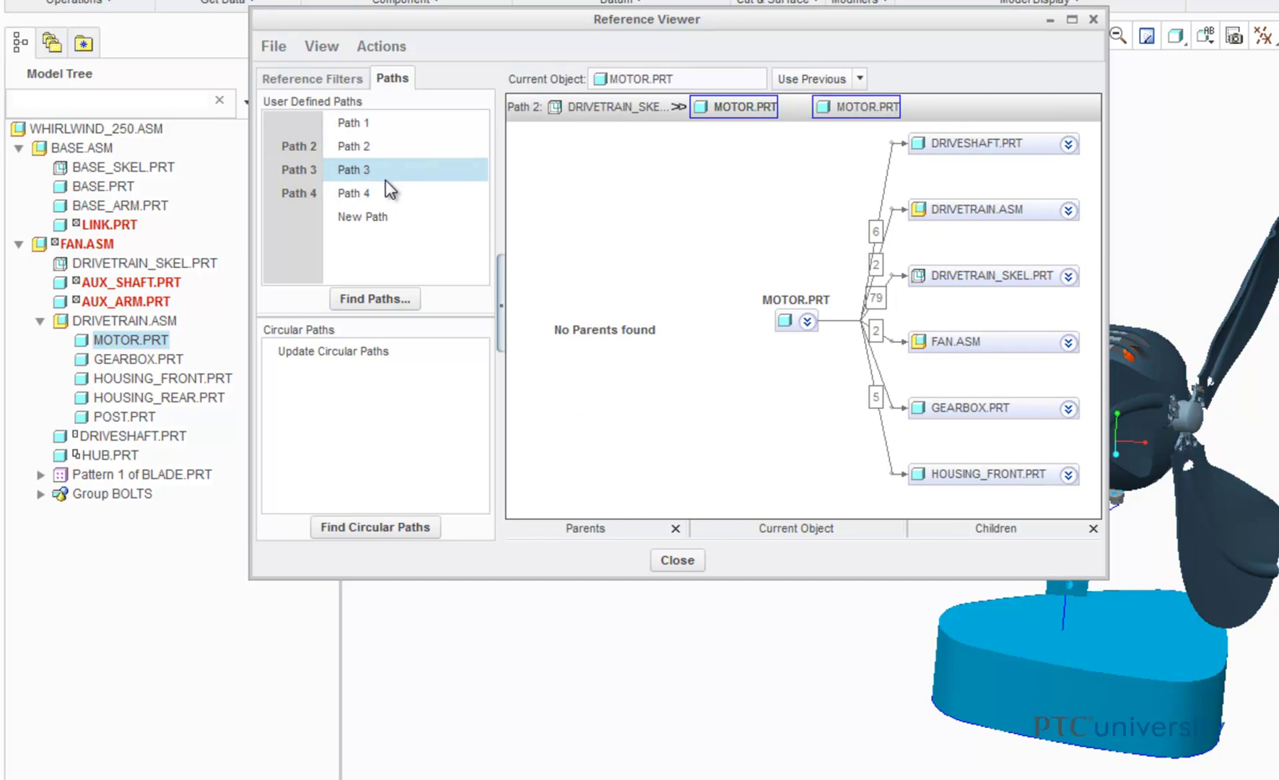
click(390, 198)
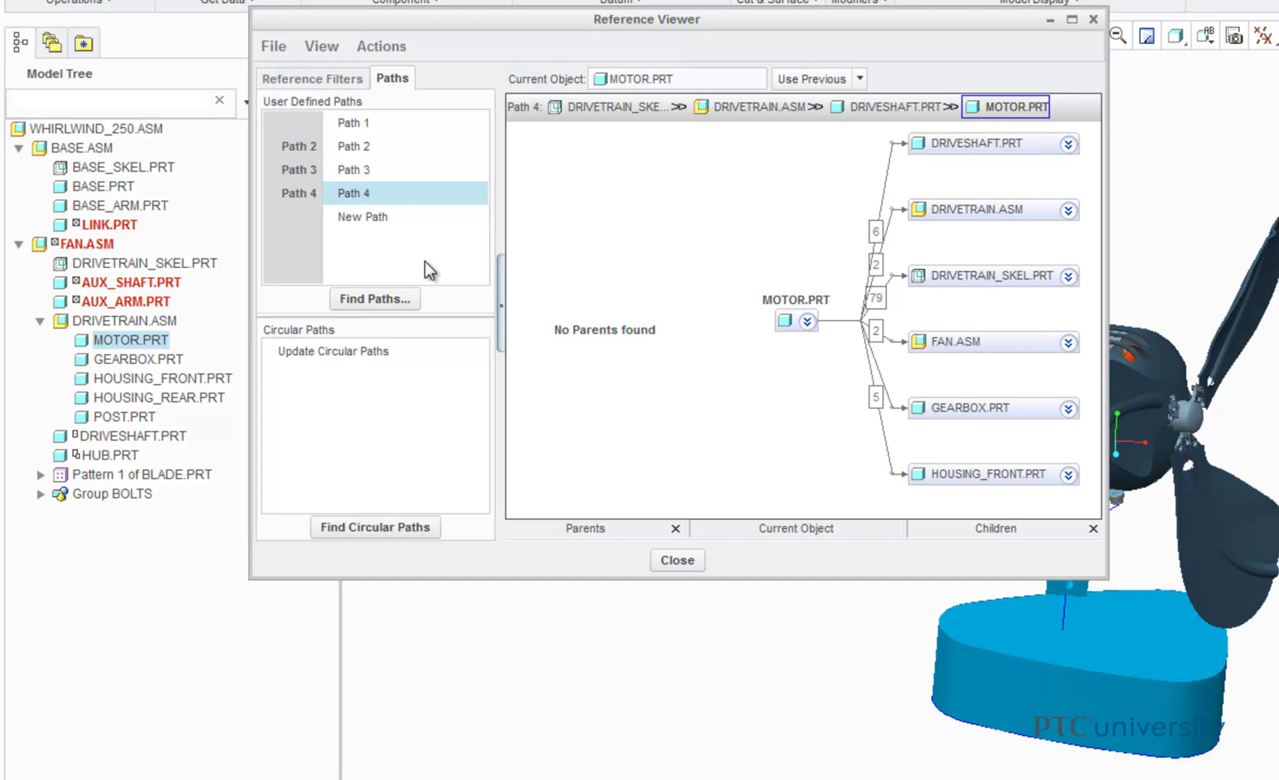
Save the user-defined reference paths under the name paths
click(278, 49)
click(293, 75)
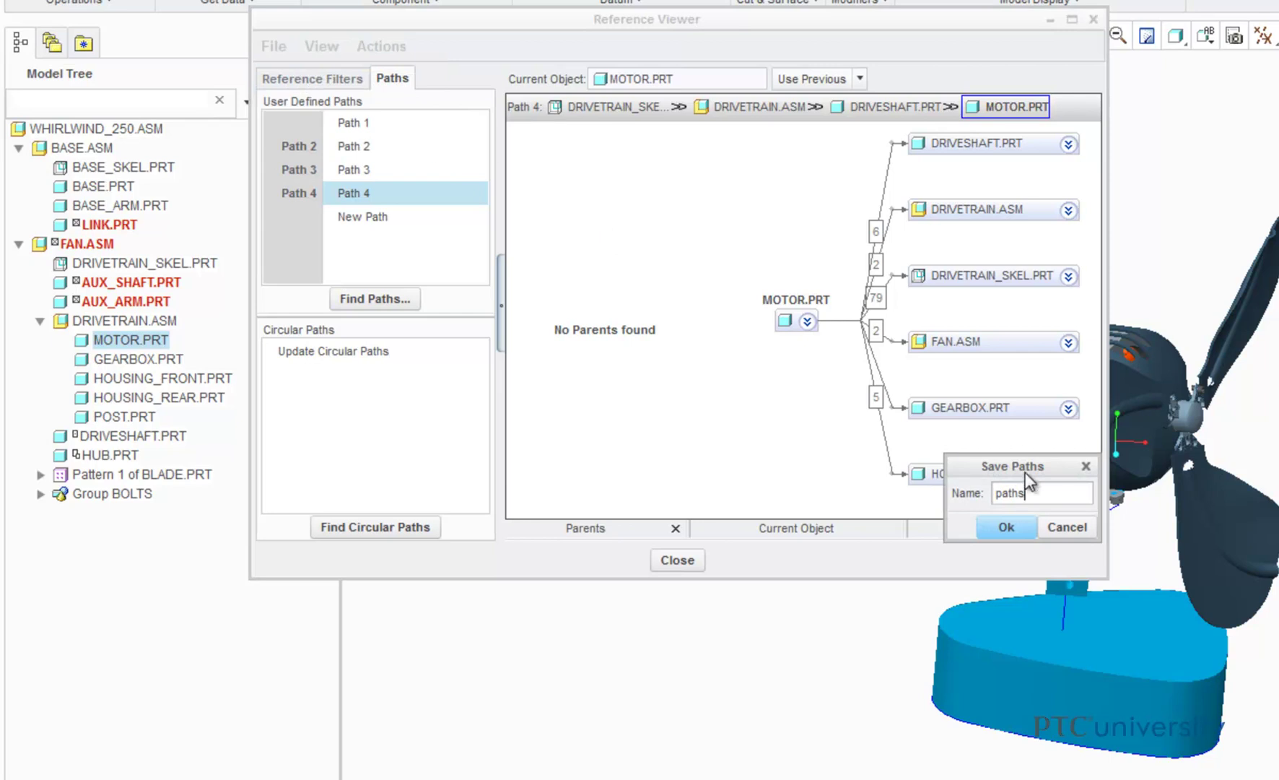
click(1024, 529)
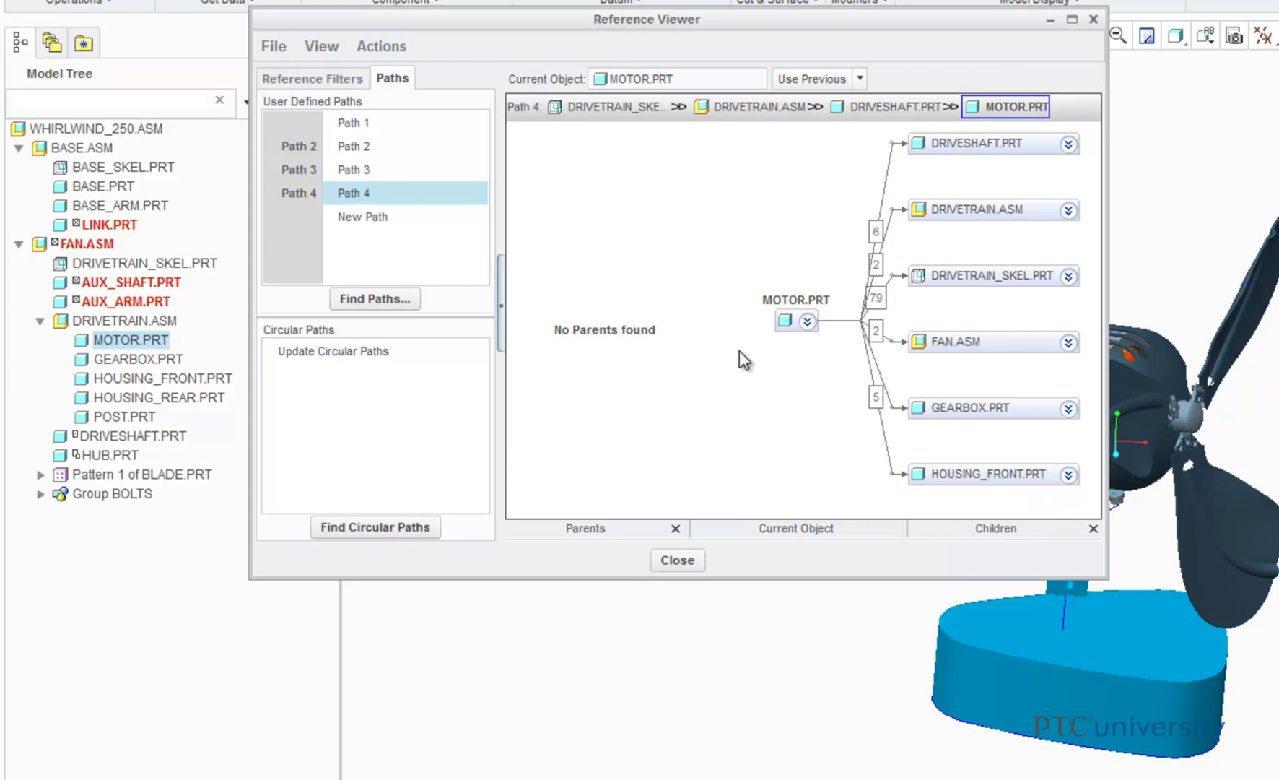
Delete Path 1 through Path 4 from the user-defined paths
key(Down)
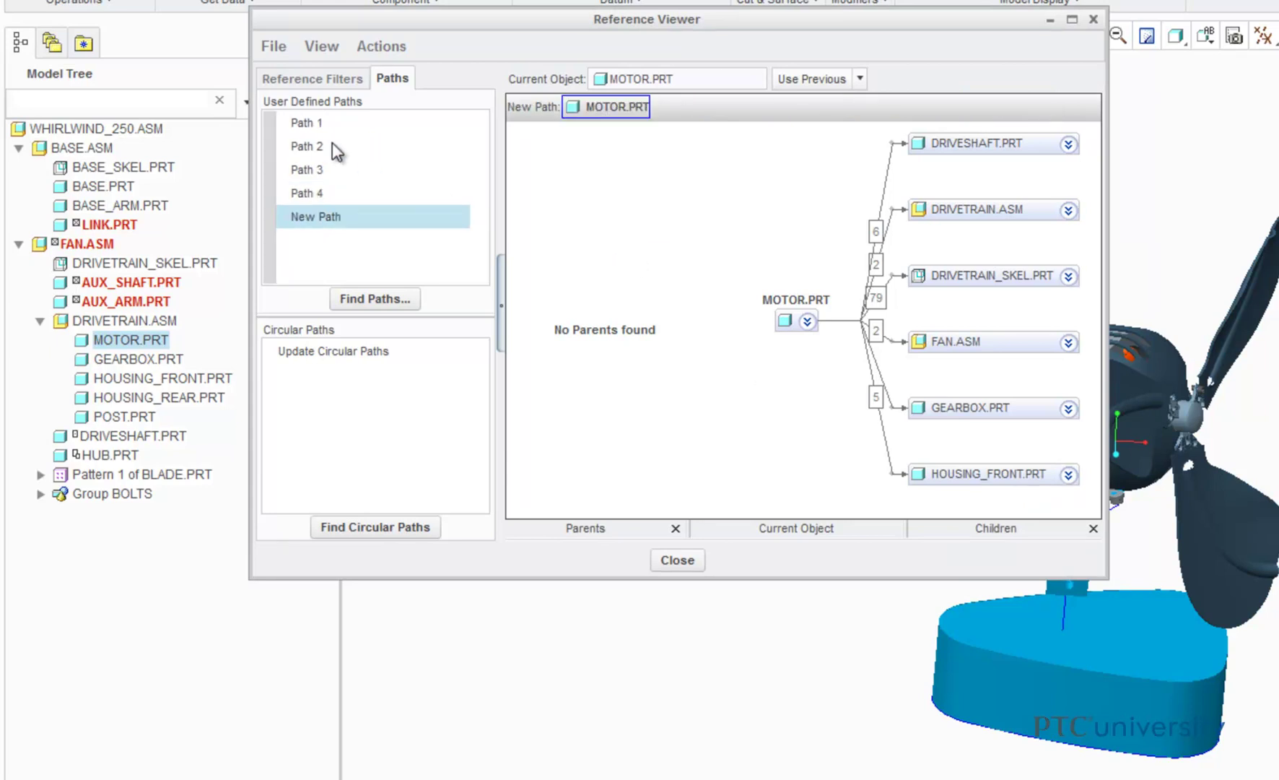
shift+click(311, 123)
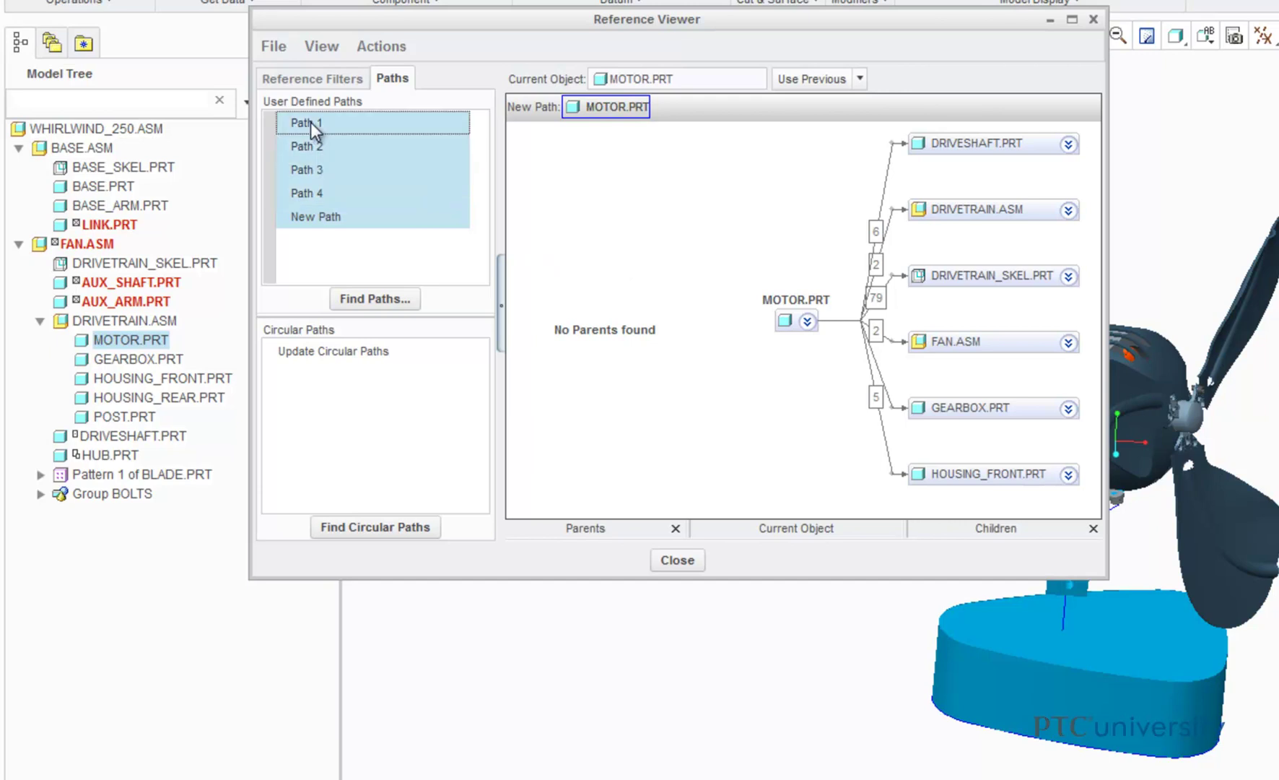
right_click(312, 122)
click(353, 142)
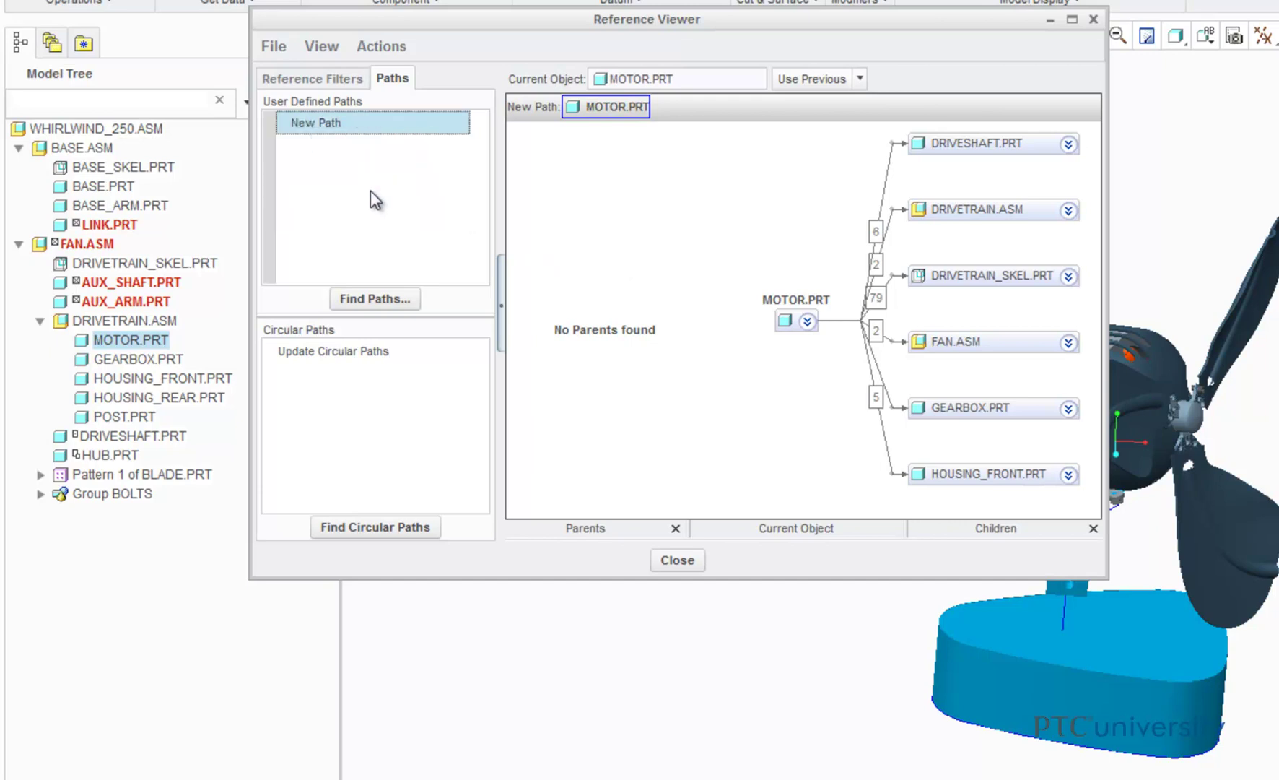
Load the saved reference paths from the file paths.grv
click(274, 49)
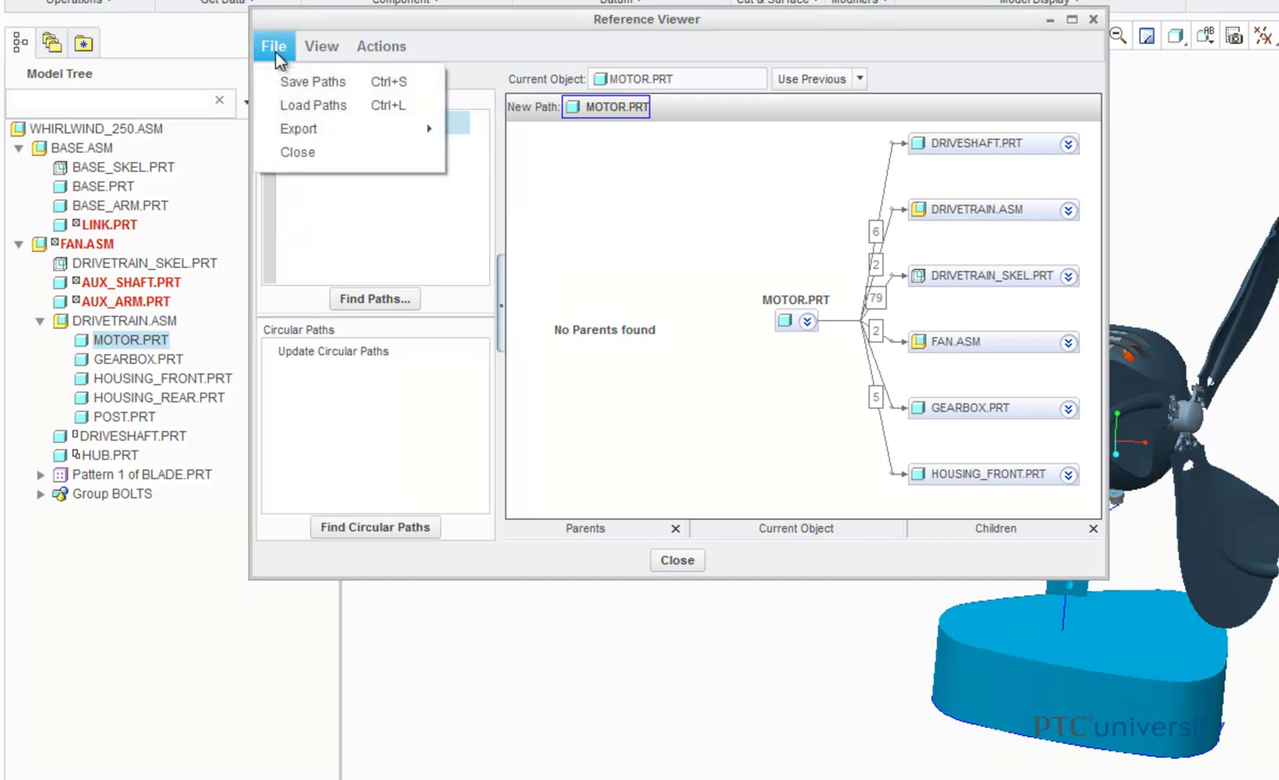
click(325, 106)
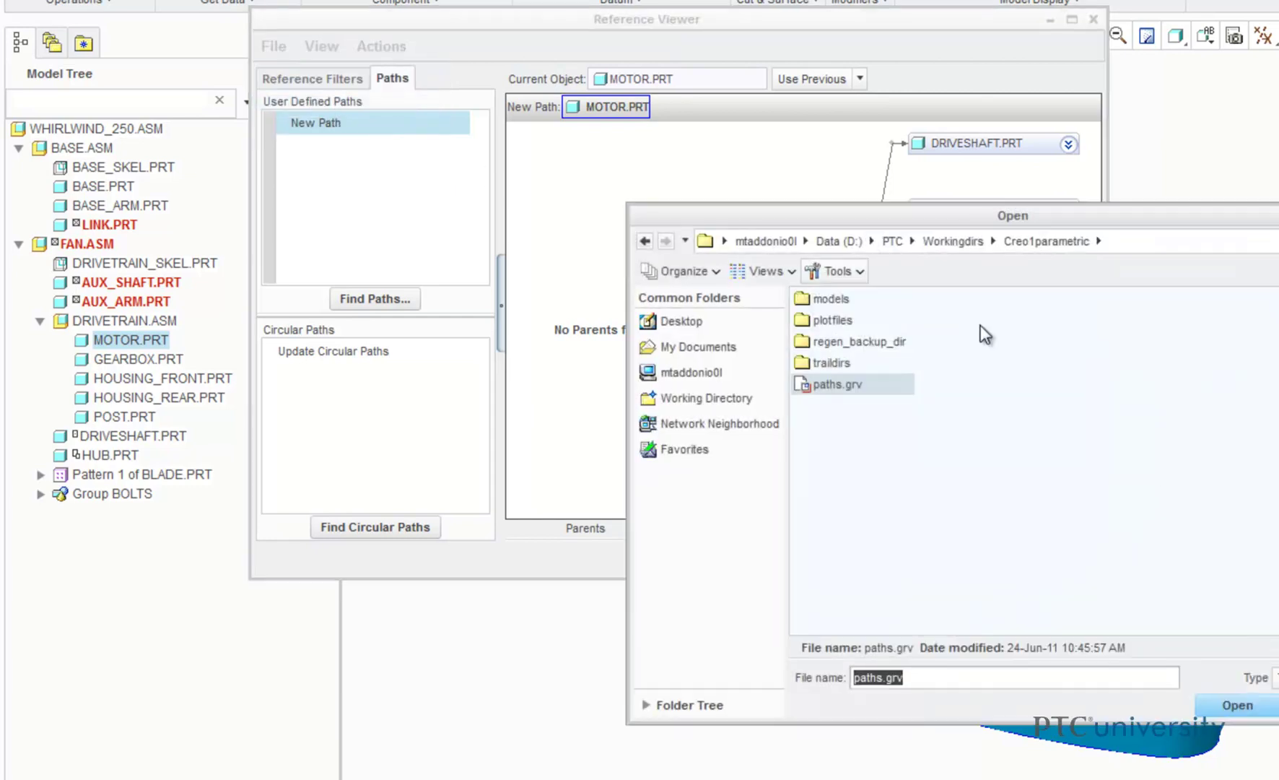
key(Return)
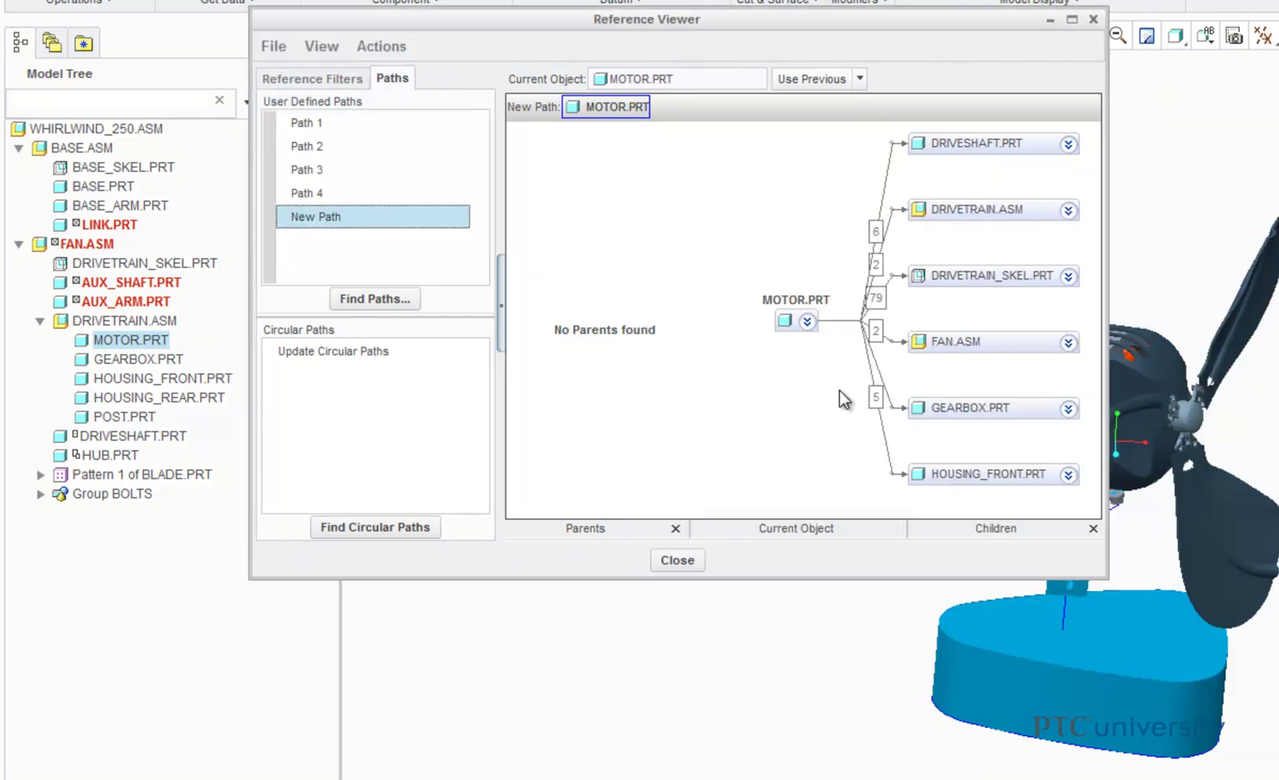
Check the loaded reference paths by displaying Path 4, Path 3 and Path 2
click(345, 193)
click(339, 166)
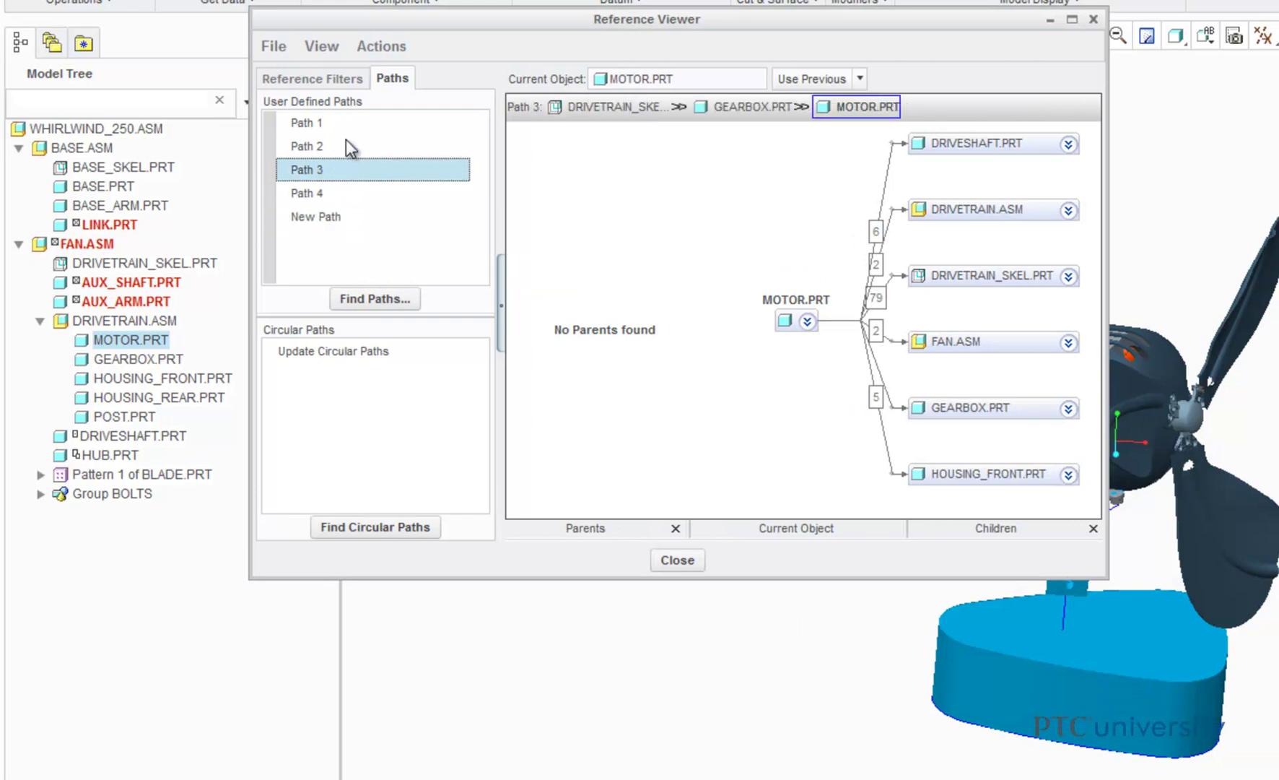
click(346, 141)
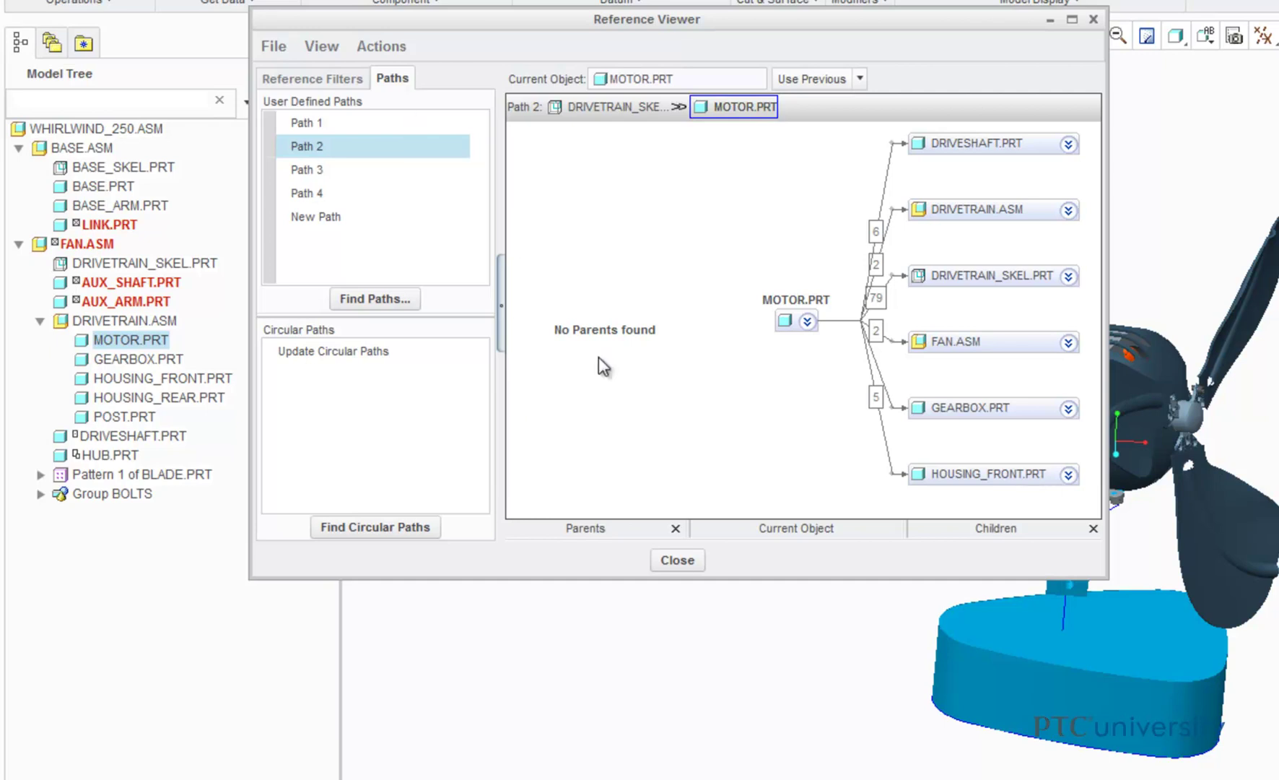
Find the assembly's circular reference paths and examine Circular Path 0, Circular Path 1 and Circular Path 2
click(405, 520)
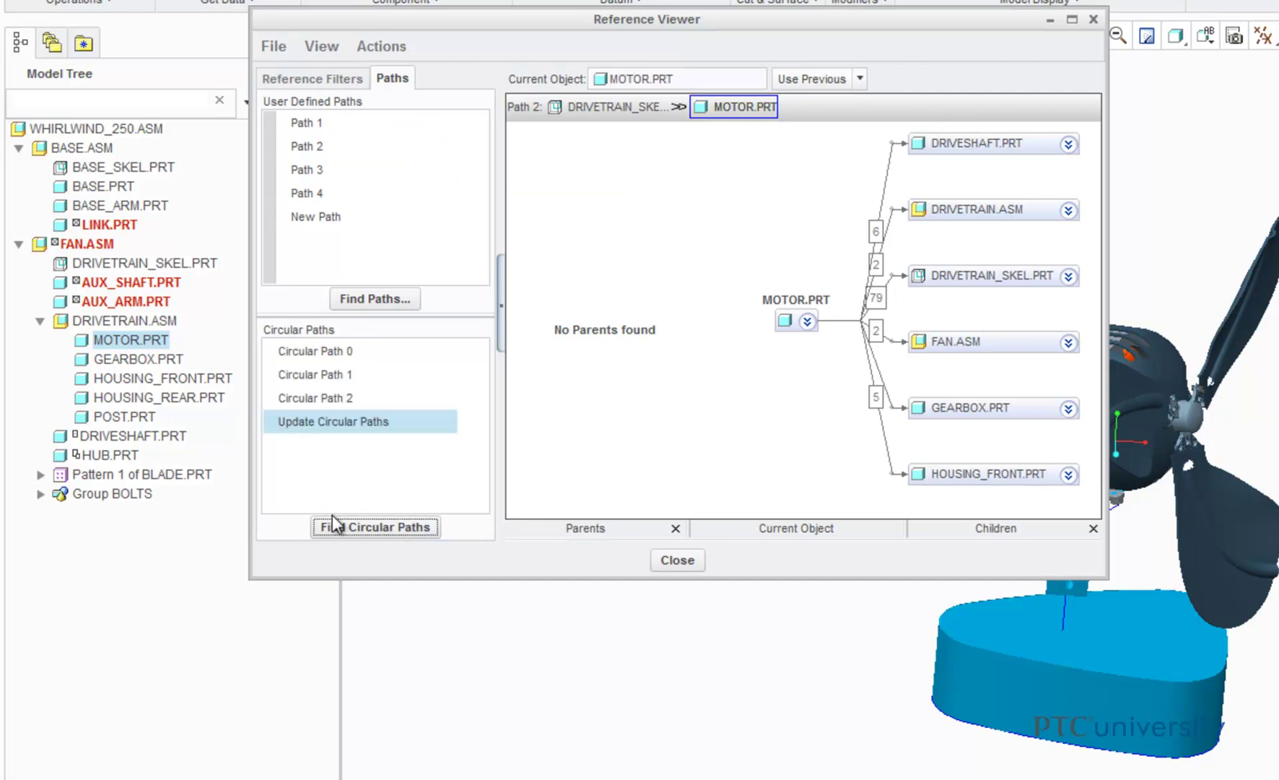
click(329, 352)
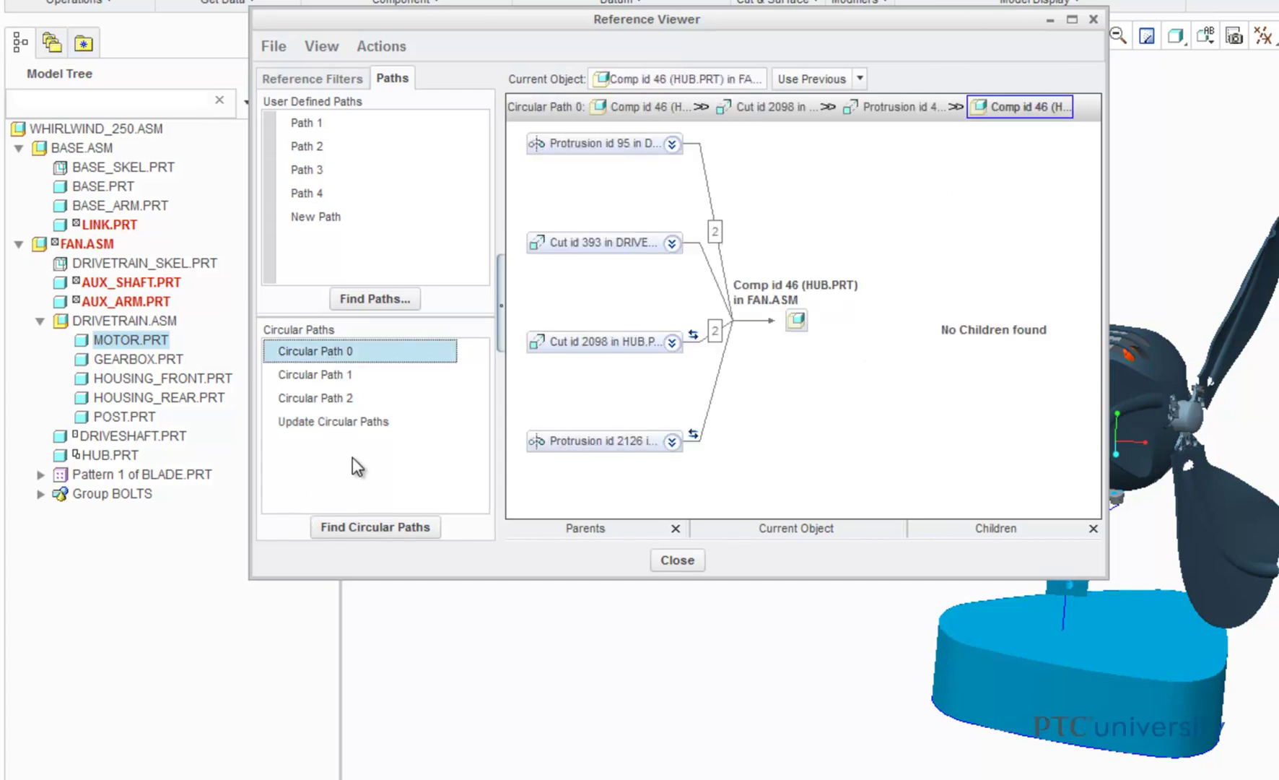
click(333, 373)
click(334, 402)
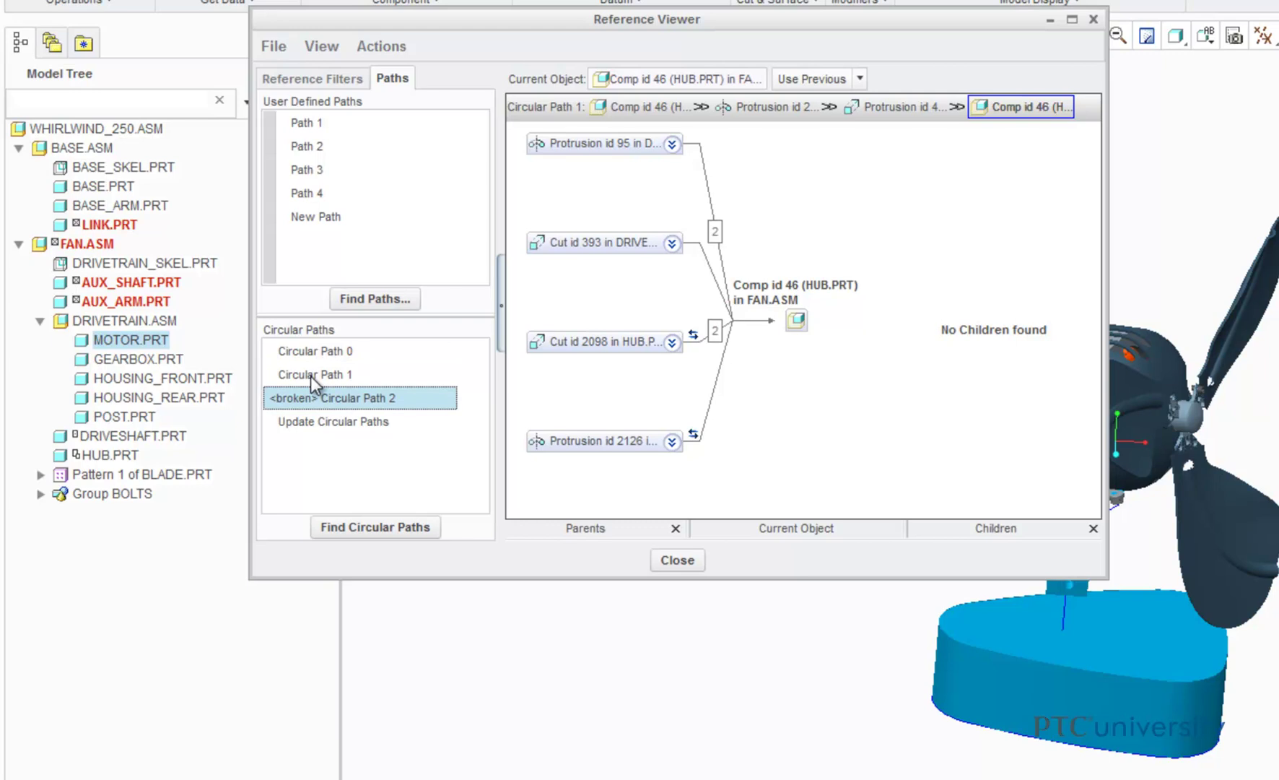
click(312, 376)
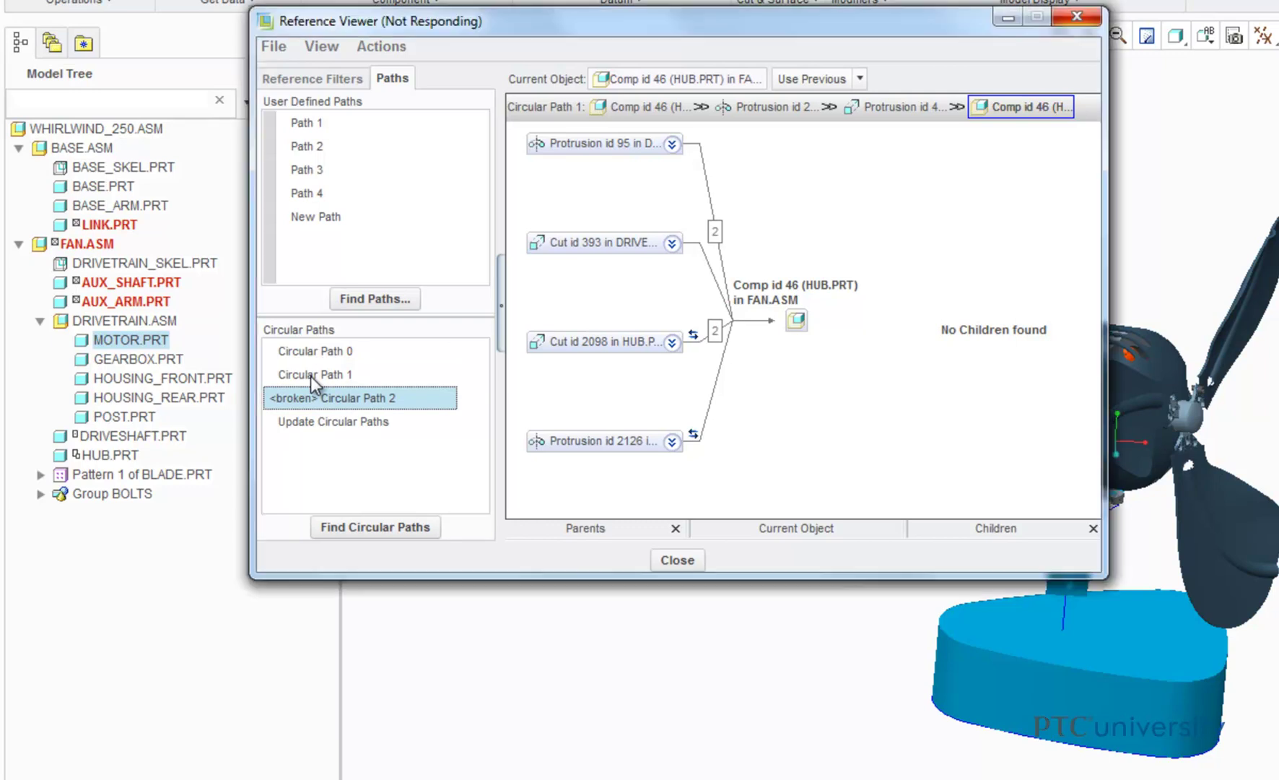